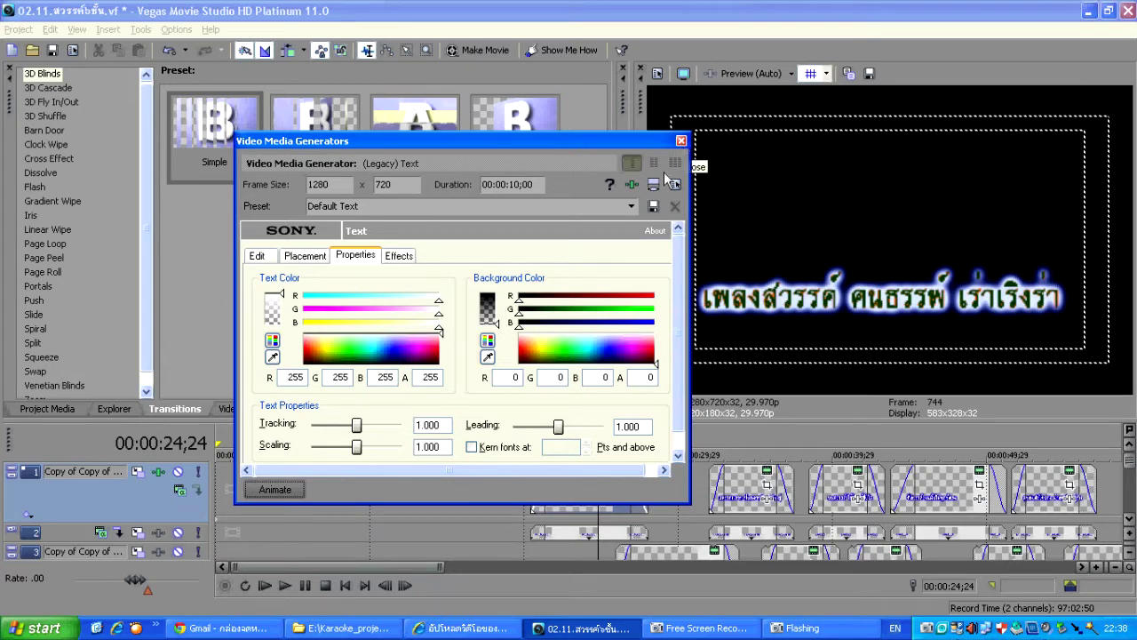
Step: Close the text generator settings and remove the Invert and Color Corrector effects from track 1
{"action": "left_click", "coordinate": [681, 142]}
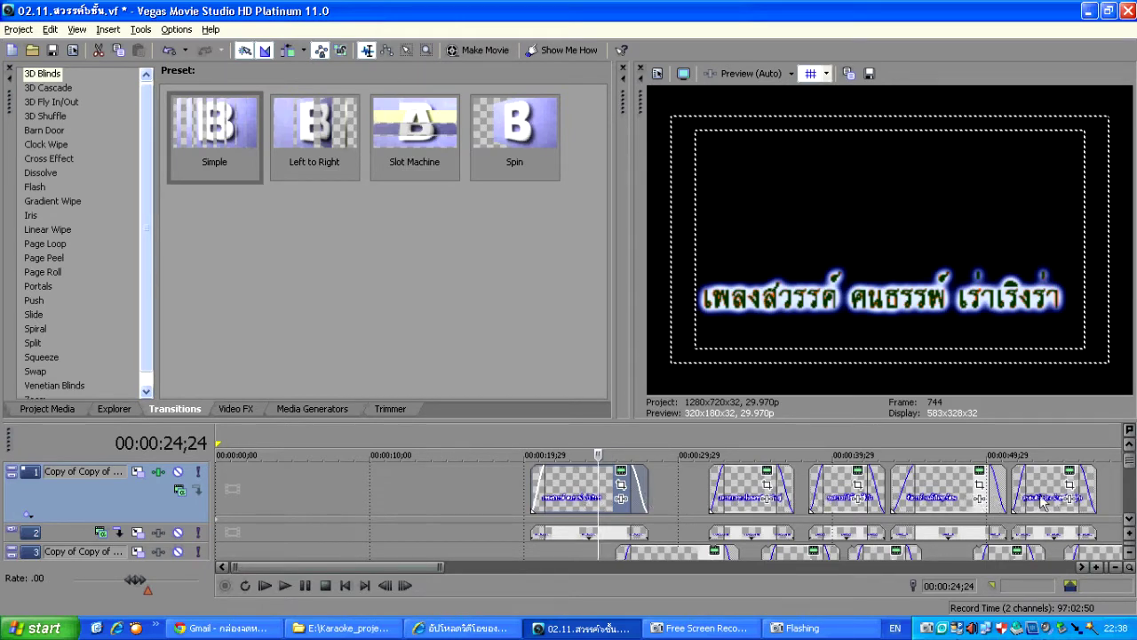
{"action": "scroll", "coordinate": [430, 569], "scroll_direction": "down", "scroll_amount": 3}
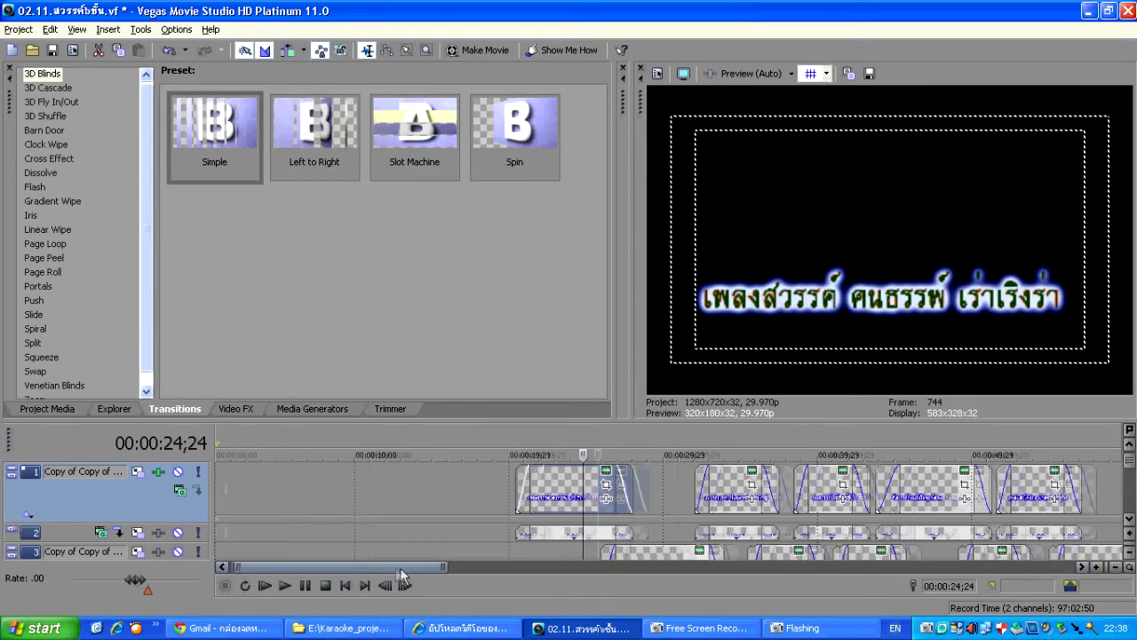
{"action": "scroll", "coordinate": [405, 568], "scroll_direction": "up", "scroll_amount": 3}
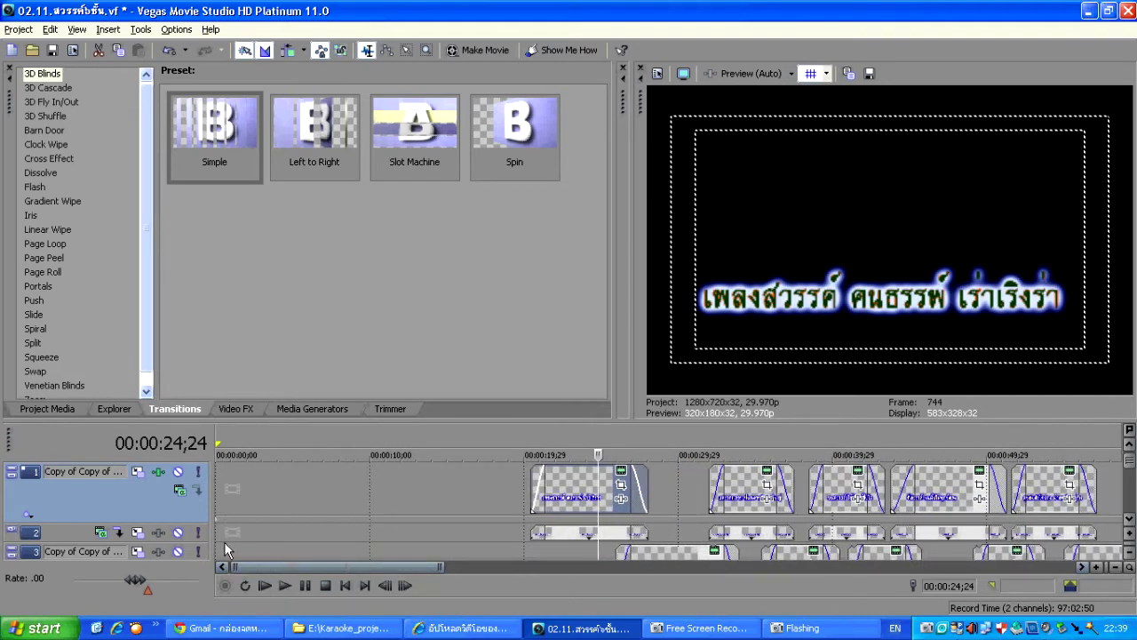
{"action": "left_click", "coordinate": [159, 473]}
{"action": "left_click", "coordinate": [159, 473]}
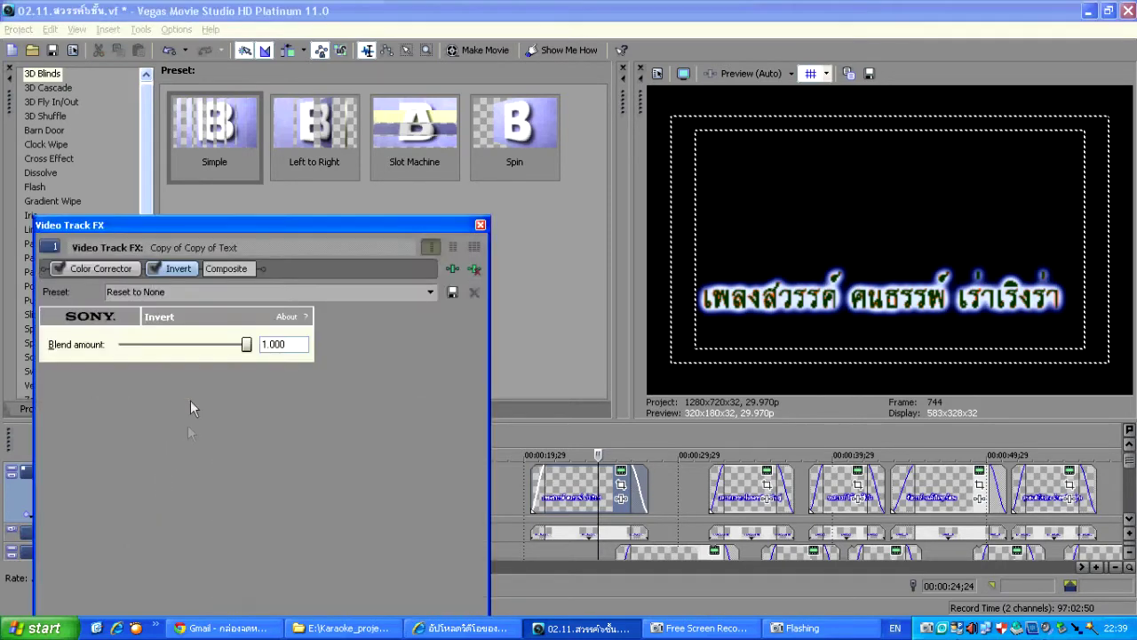
{"action": "left_click", "coordinate": [473, 269]}
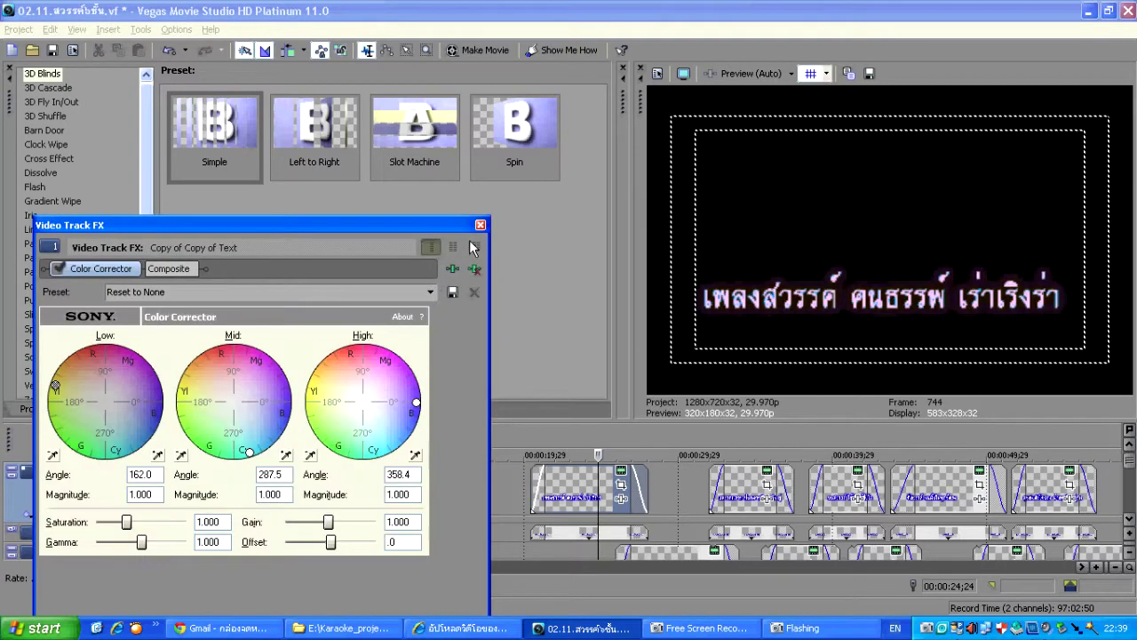
{"action": "left_click", "coordinate": [474, 270]}
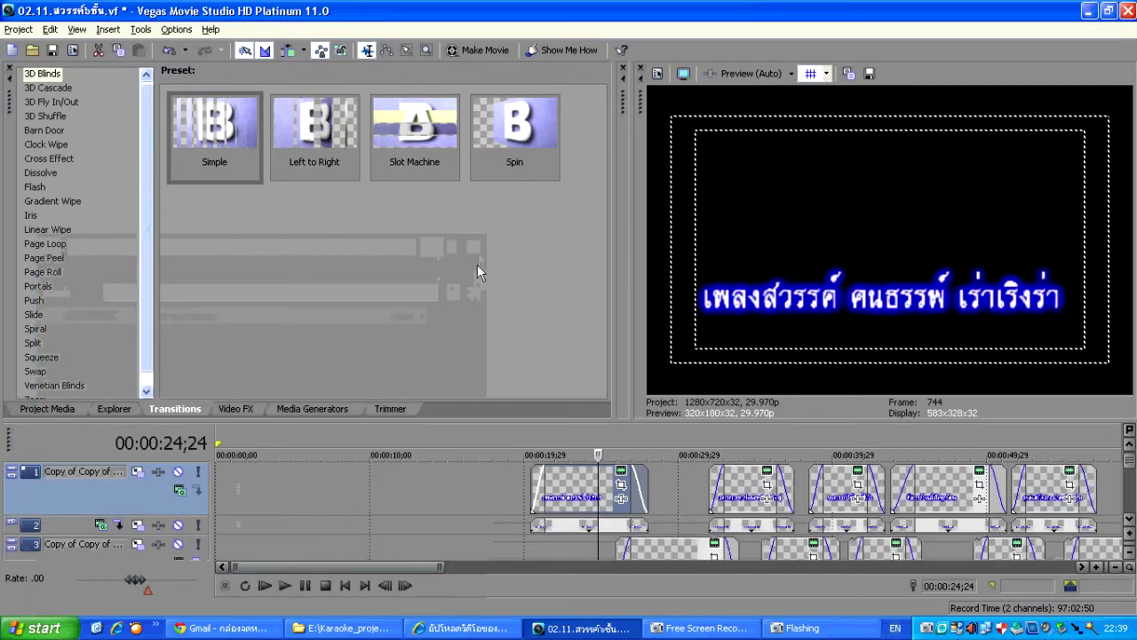
Step: Add the Sony Invert effect to track 1 and set its blend amount to 1.000
{"action": "left_click", "coordinate": [158, 472]}
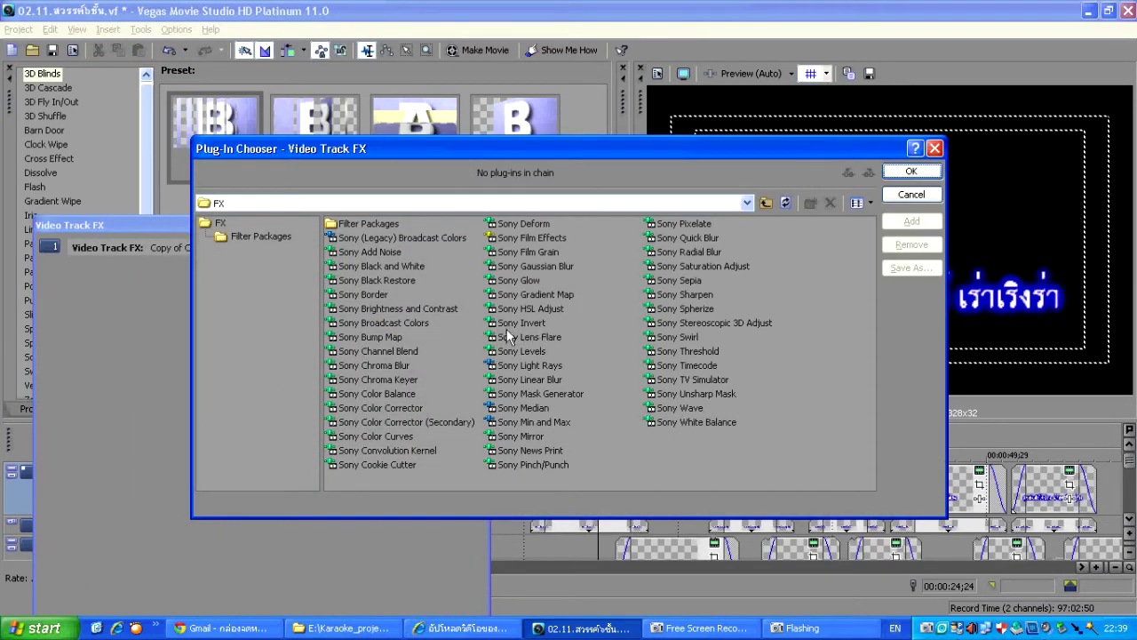
{"action": "left_click", "coordinate": [524, 323]}
{"action": "left_click", "coordinate": [916, 222]}
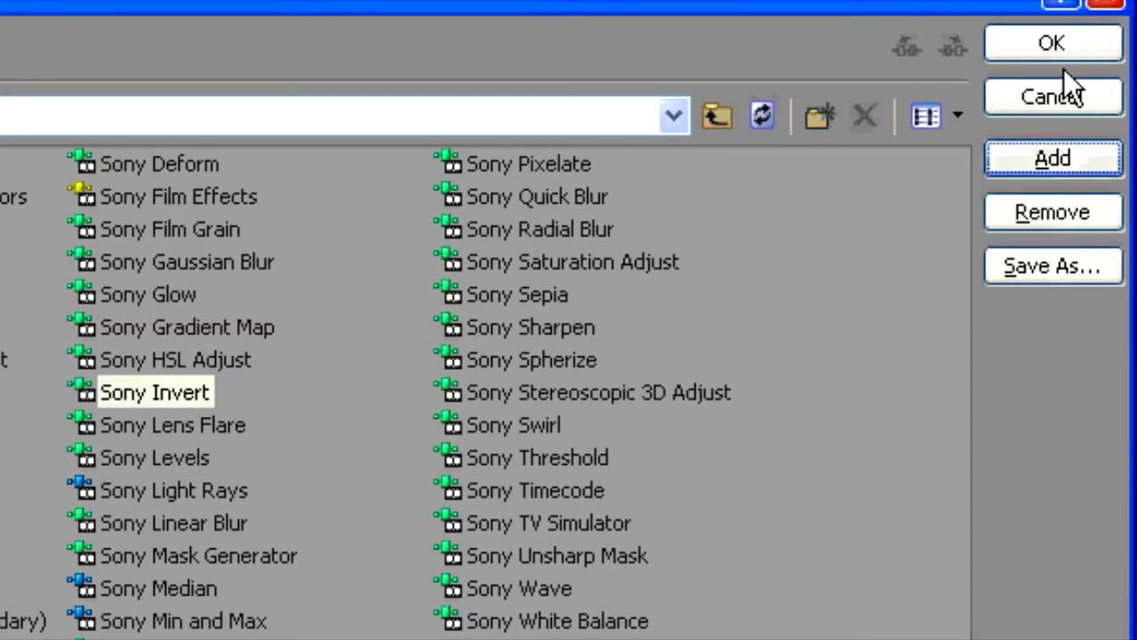
{"action": "left_click", "coordinate": [1054, 49]}
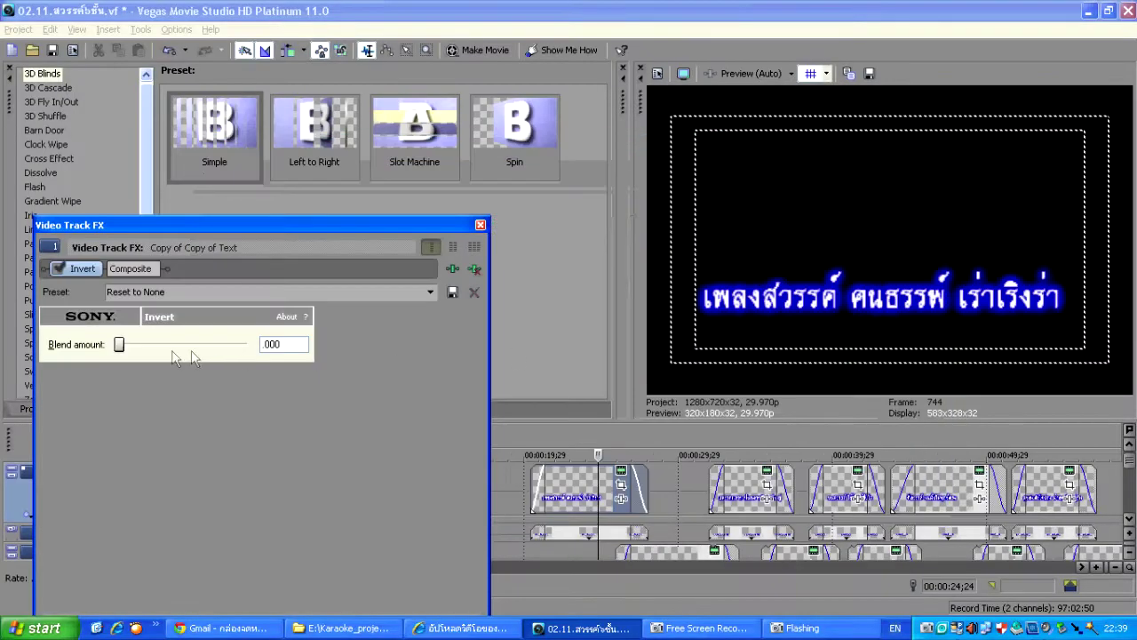
{"action": "left_click_drag", "start_coordinate": [121, 346], "coordinate": [248, 346]}
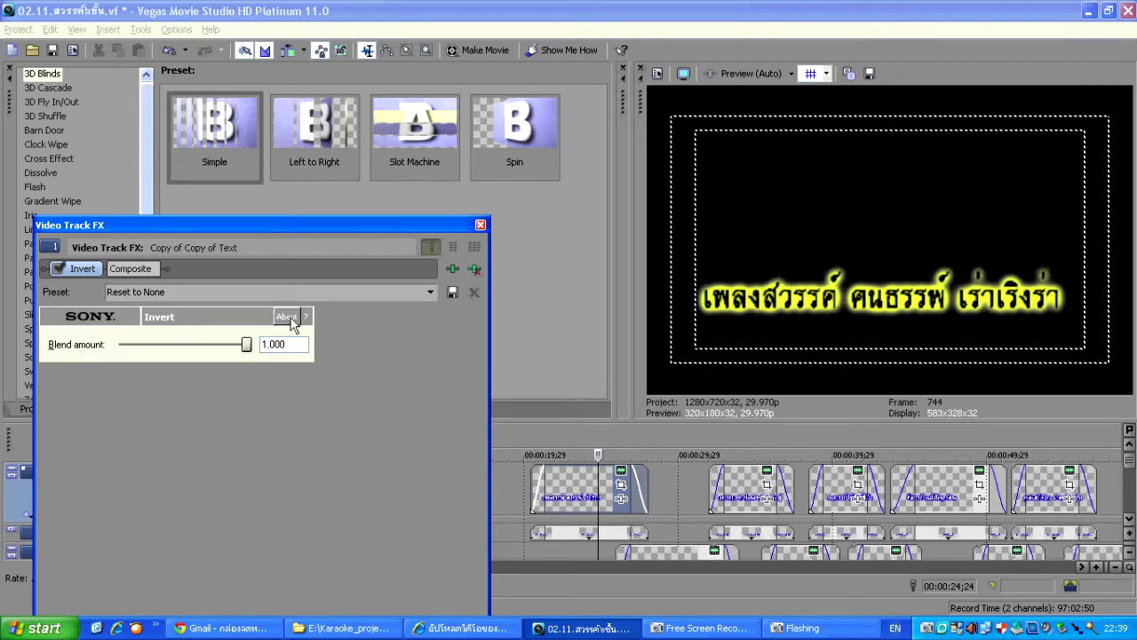
{"action": "left_click", "coordinate": [481, 225]}
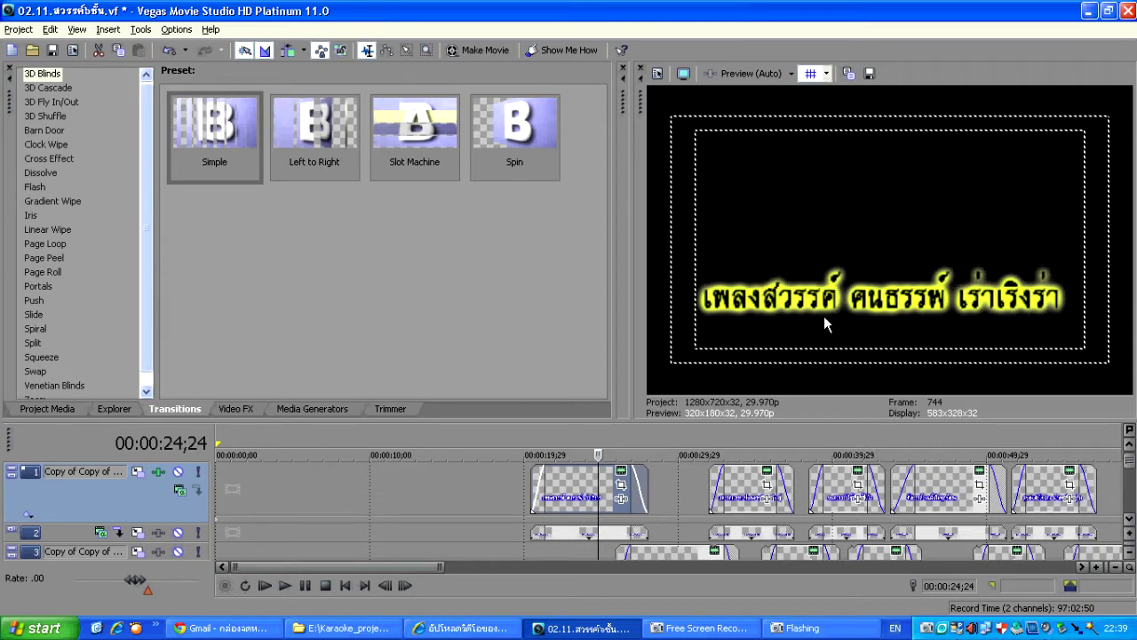
Step: Open the project 02.08.มกุฏพันธนเจดีย์ in a second Vegas Movie Studio window and preview its first lyric on track 1 around 00:00:20;22
{"action": "left_click", "coordinate": [1088, 10]}
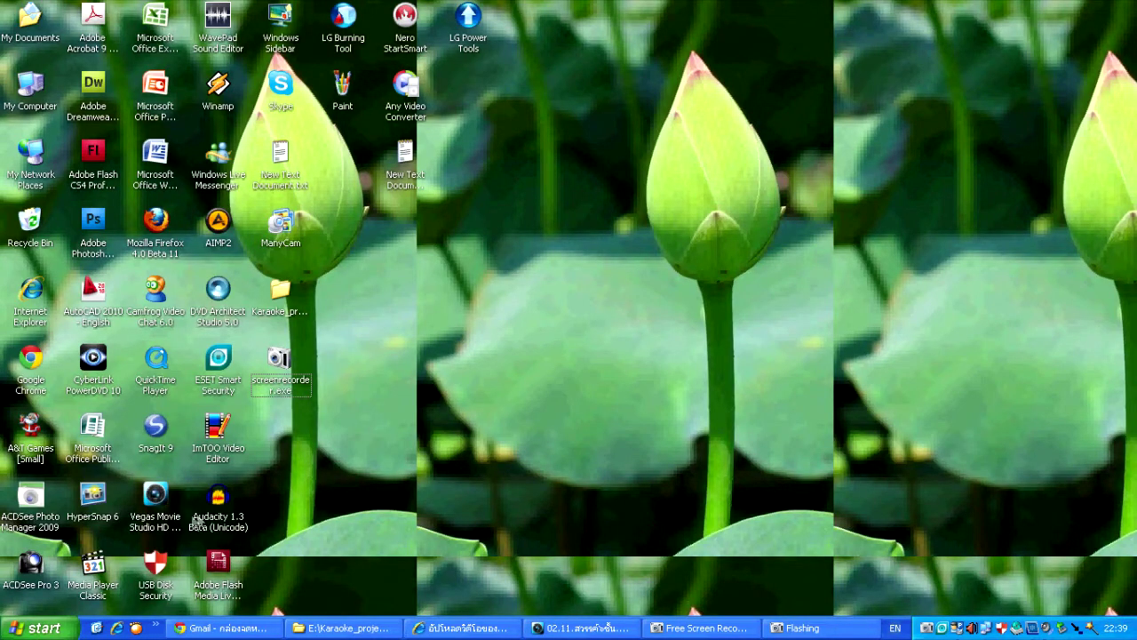
{"action": "left_click", "coordinate": [168, 517]}
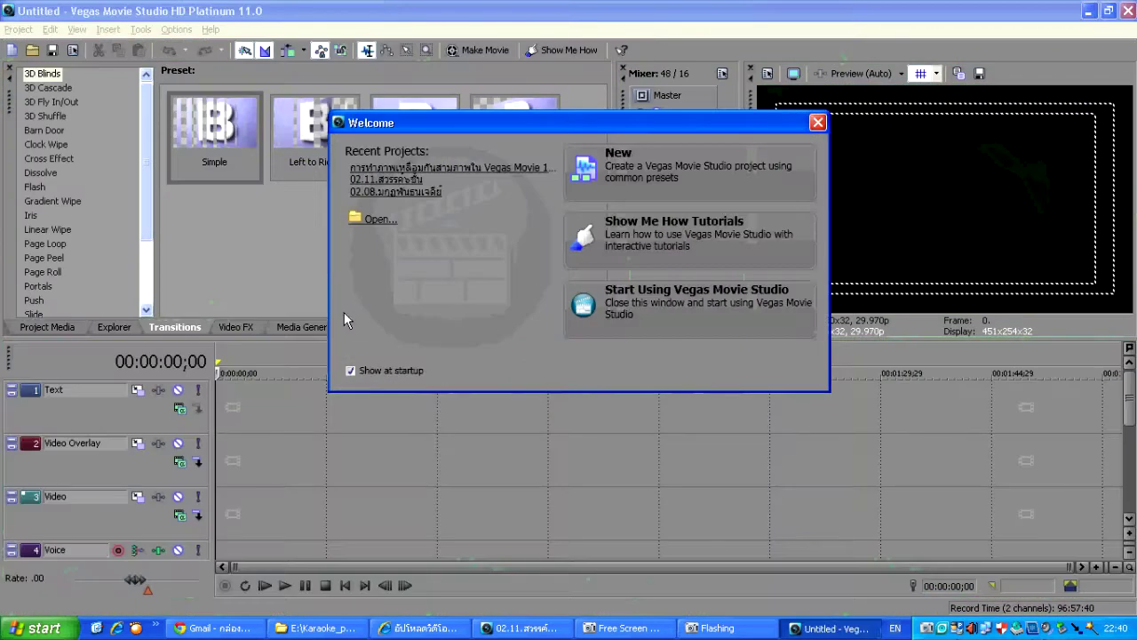
{"action": "left_click", "coordinate": [400, 192]}
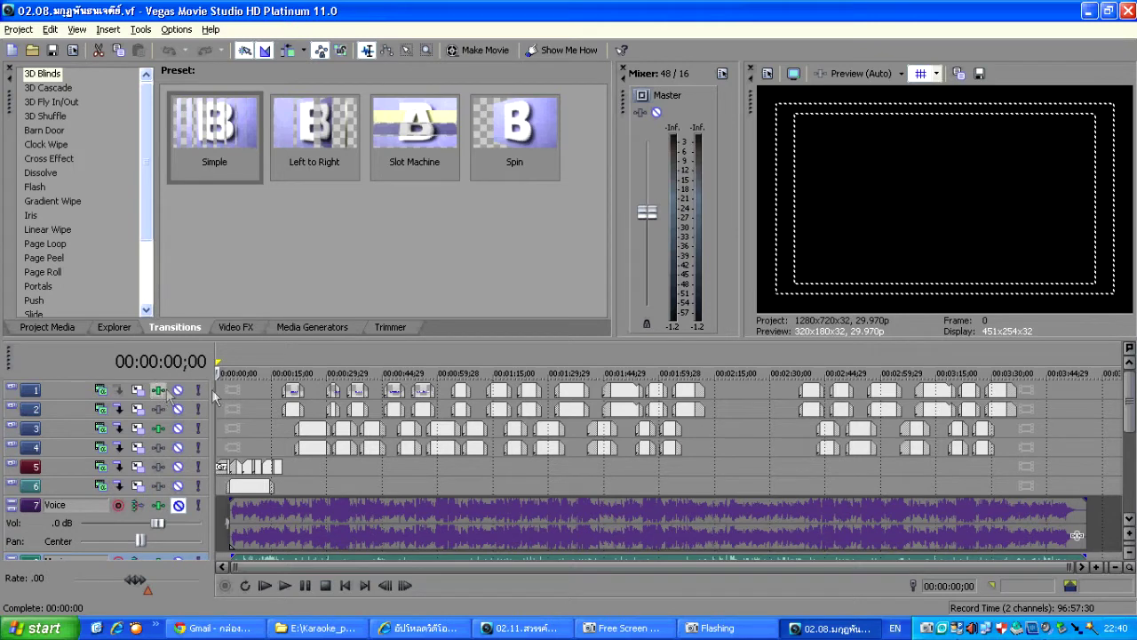
{"action": "left_click", "coordinate": [275, 398]}
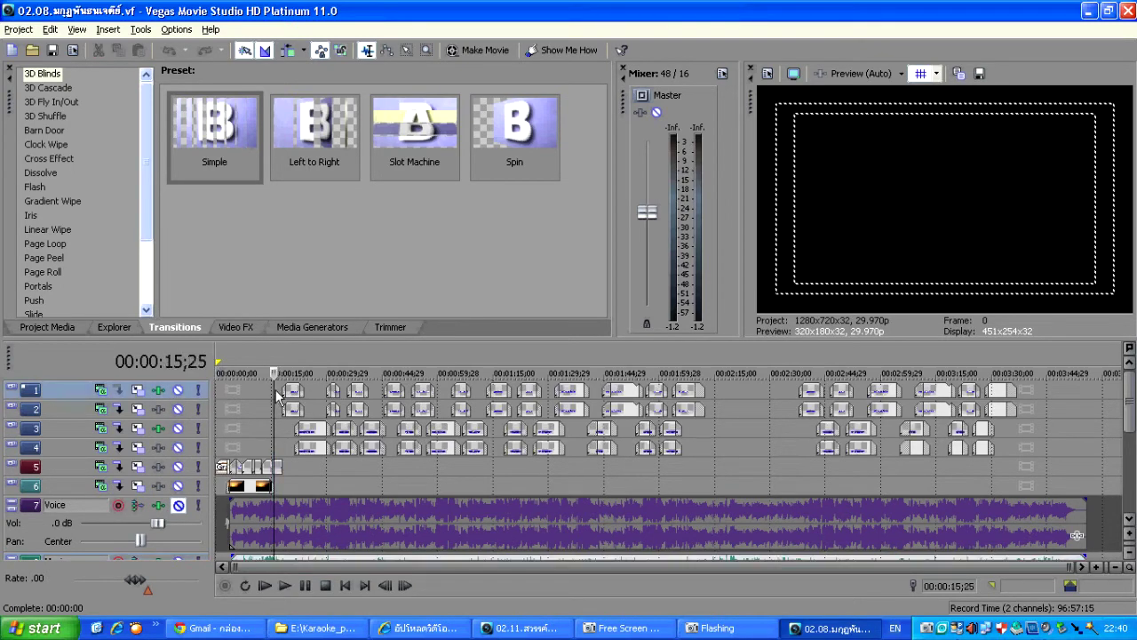
{"action": "scroll", "coordinate": [302, 400], "scroll_direction": "up", "scroll_amount": 3}
{"action": "left_click", "coordinate": [538, 397]}
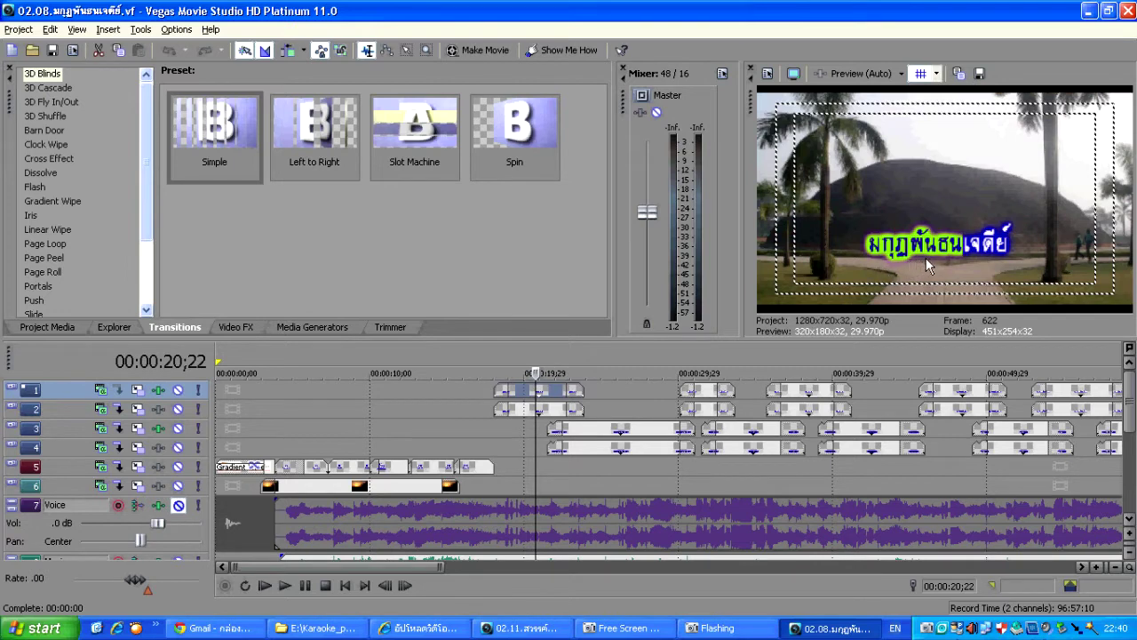
Step: Examine the Color Corrector settings on track 1 of the reference project, close that project and return to the 02.11 project
{"action": "left_click", "coordinate": [158, 391]}
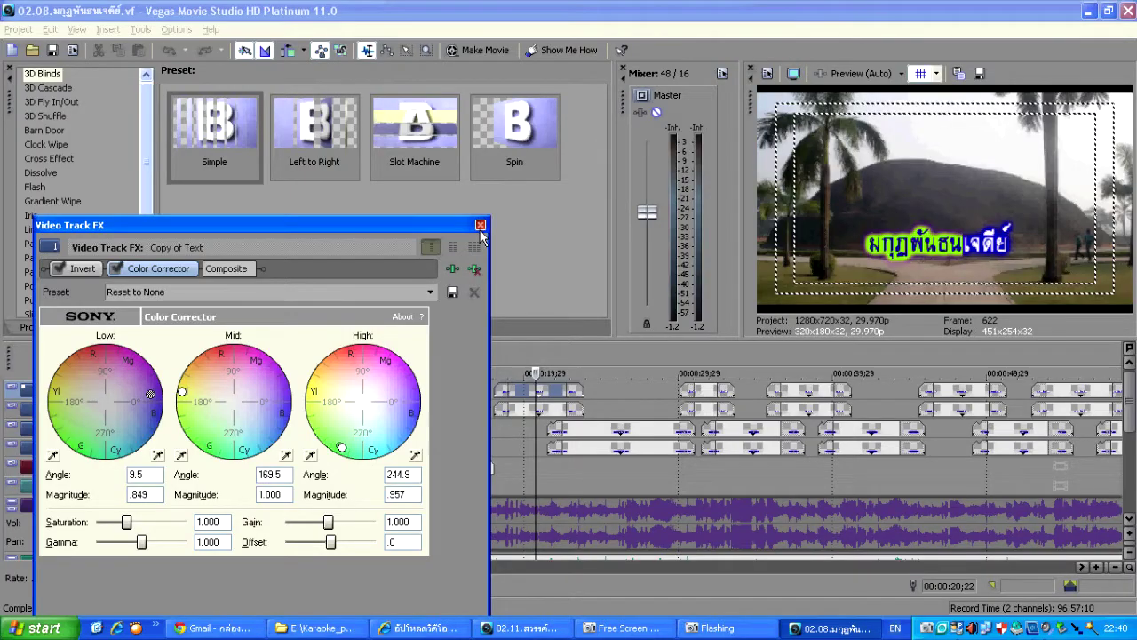
{"action": "left_click", "coordinate": [480, 227]}
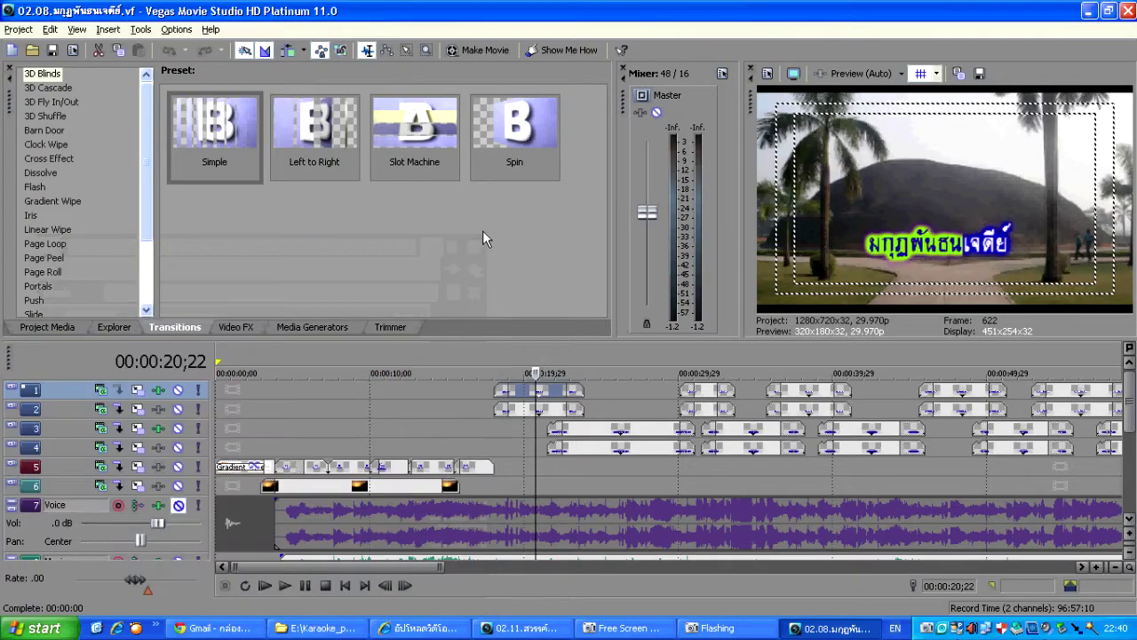
{"action": "left_click", "coordinate": [1127, 11]}
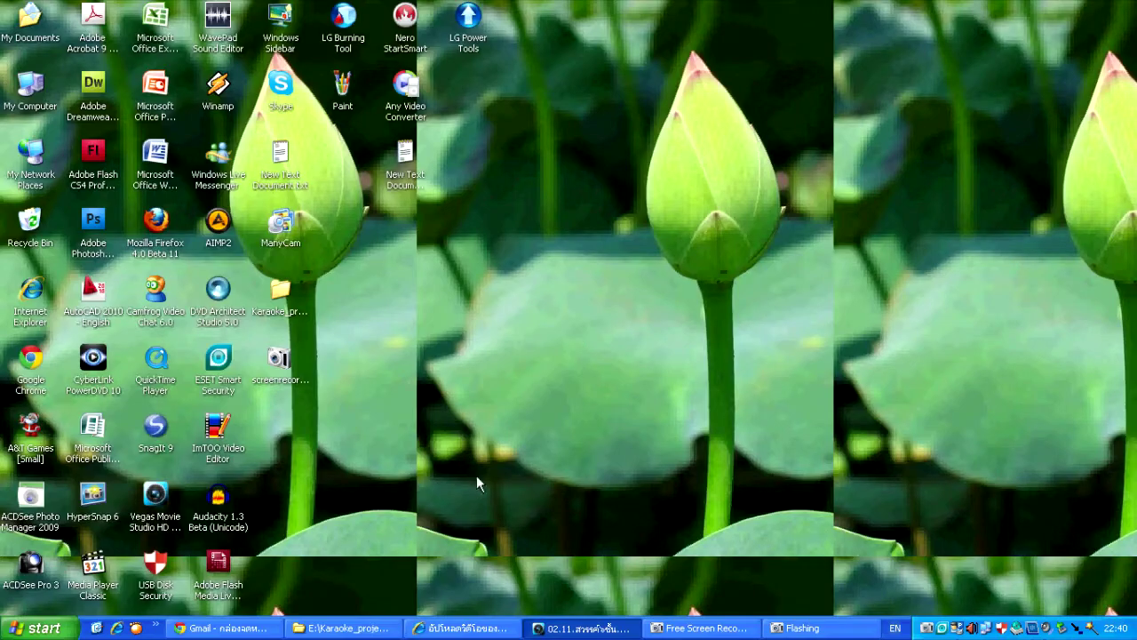
{"action": "left_click", "coordinate": [560, 626]}
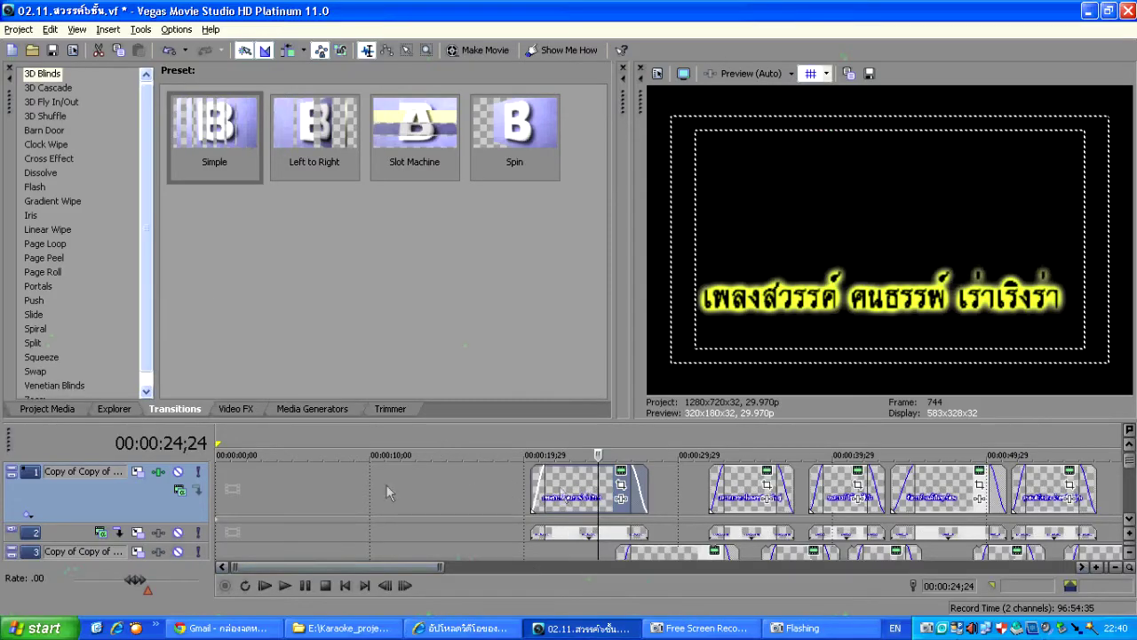
Step: Add the Sony Color Corrector effect after Invert on track 1
{"action": "left_click", "coordinate": [159, 474]}
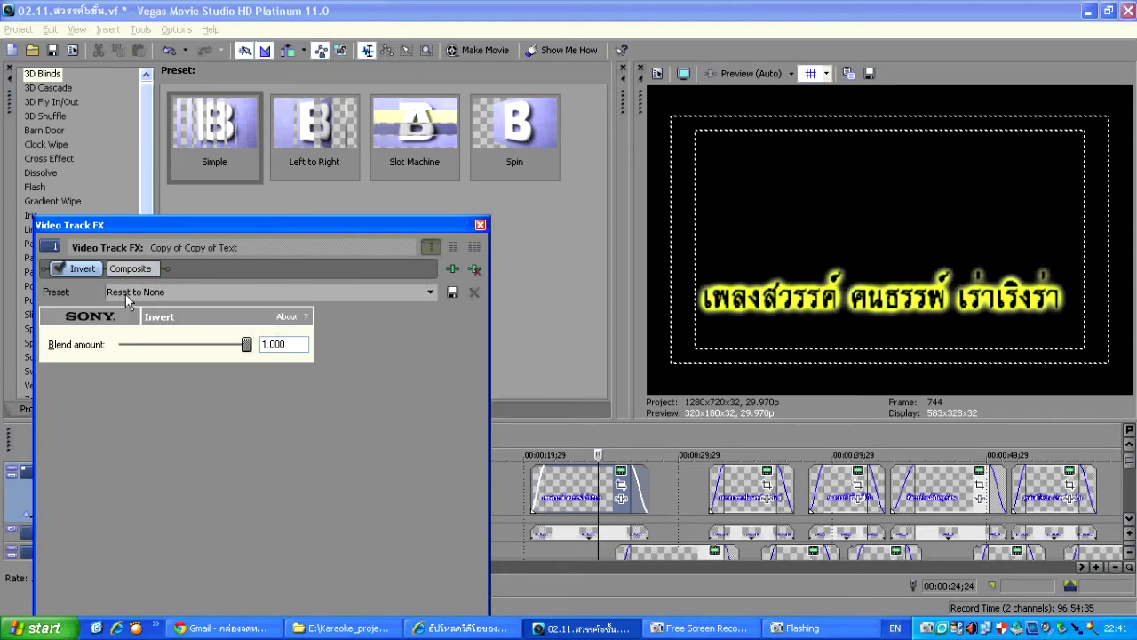
{"action": "left_click", "coordinate": [453, 269]}
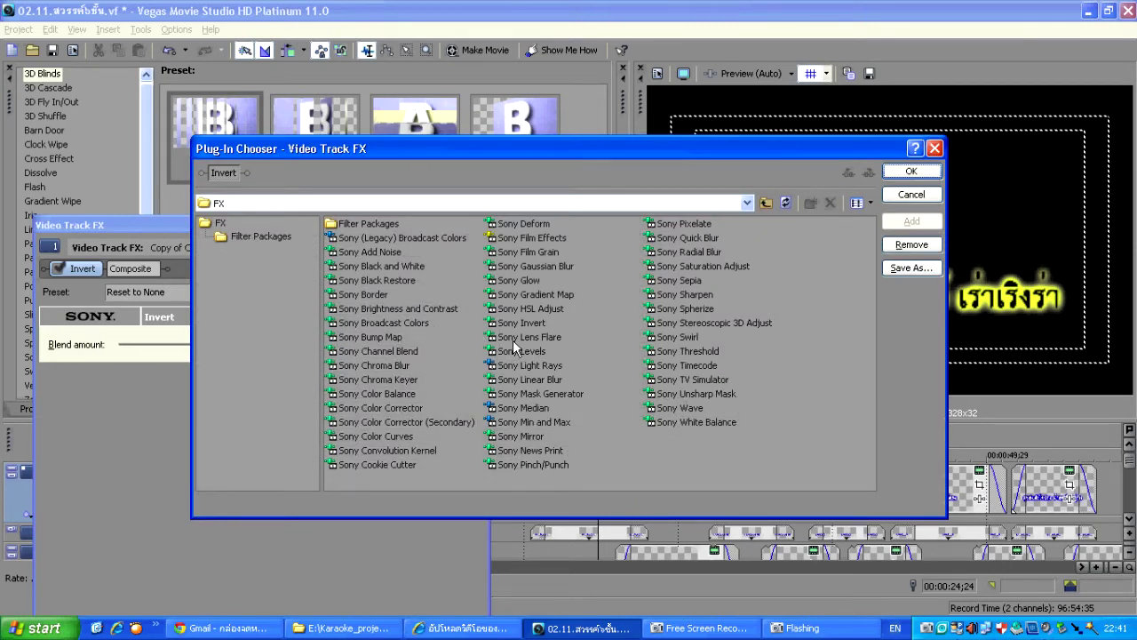
{"action": "left_click", "coordinate": [375, 407]}
{"action": "left_click", "coordinate": [912, 221]}
{"action": "left_click", "coordinate": [910, 170]}
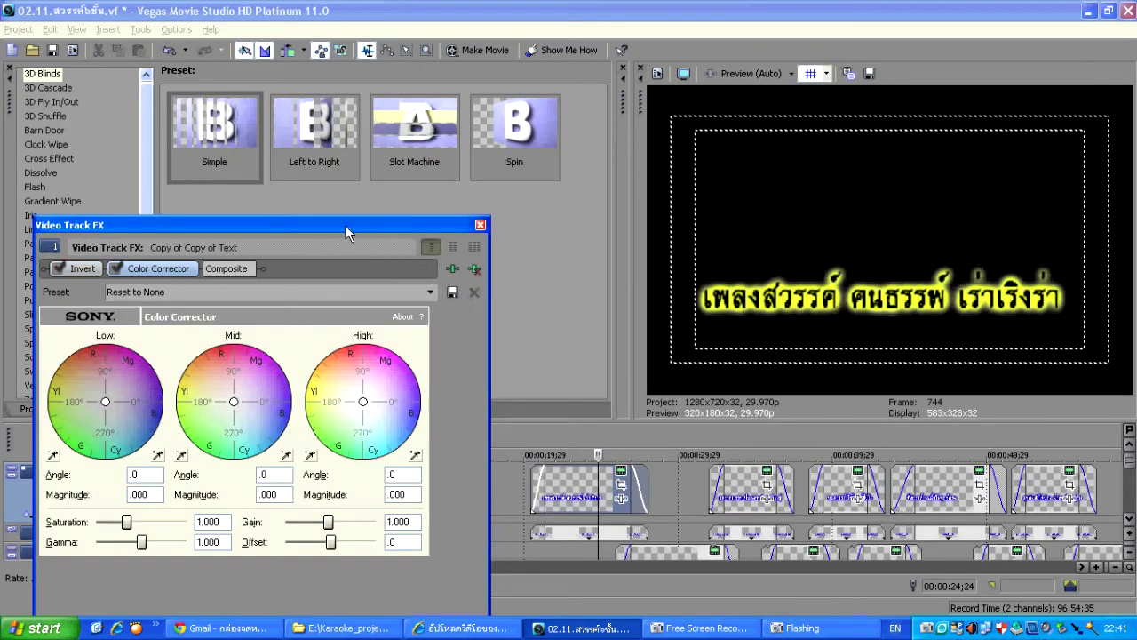
Step: Dock the Video Track FX window and set the Low wheel to angle 9.5 and magnitude .849
{"action": "double_click", "coordinate": [347, 233]}
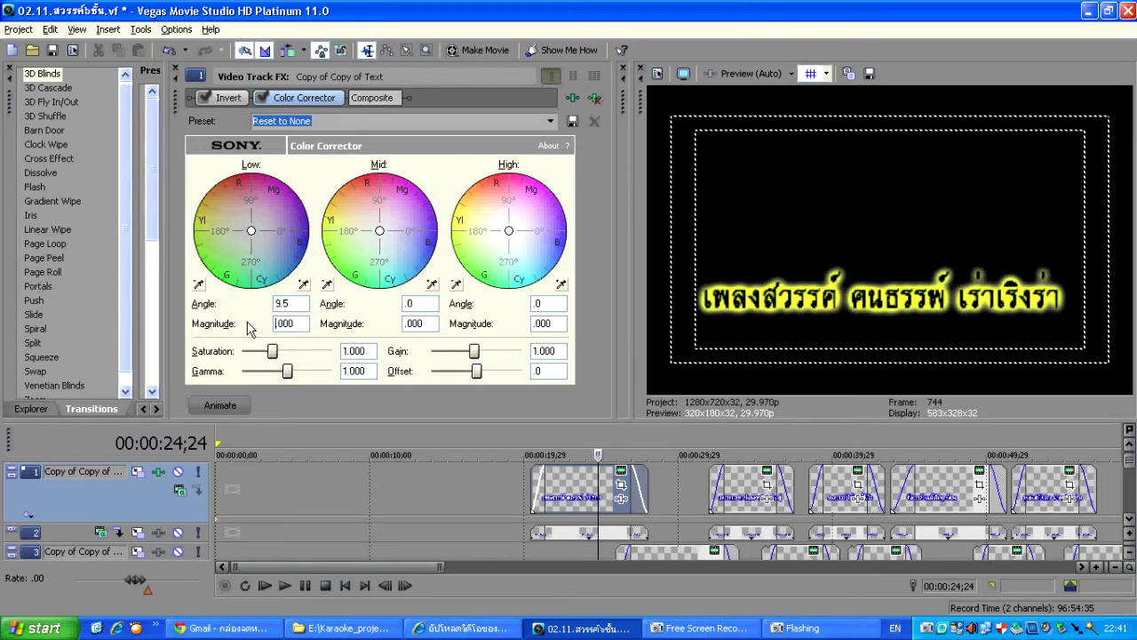
{"action": "left_click", "coordinate": [280, 325]}
{"action": "type", "text": ".849"}
Step: Set track 1's Mid color wheel to angle 169.5 and magnitude 1.000
{"action": "left_click", "coordinate": [414, 303]}
{"action": "left_click_drag", "start_coordinate": [422, 308], "coordinate": [398, 308]}
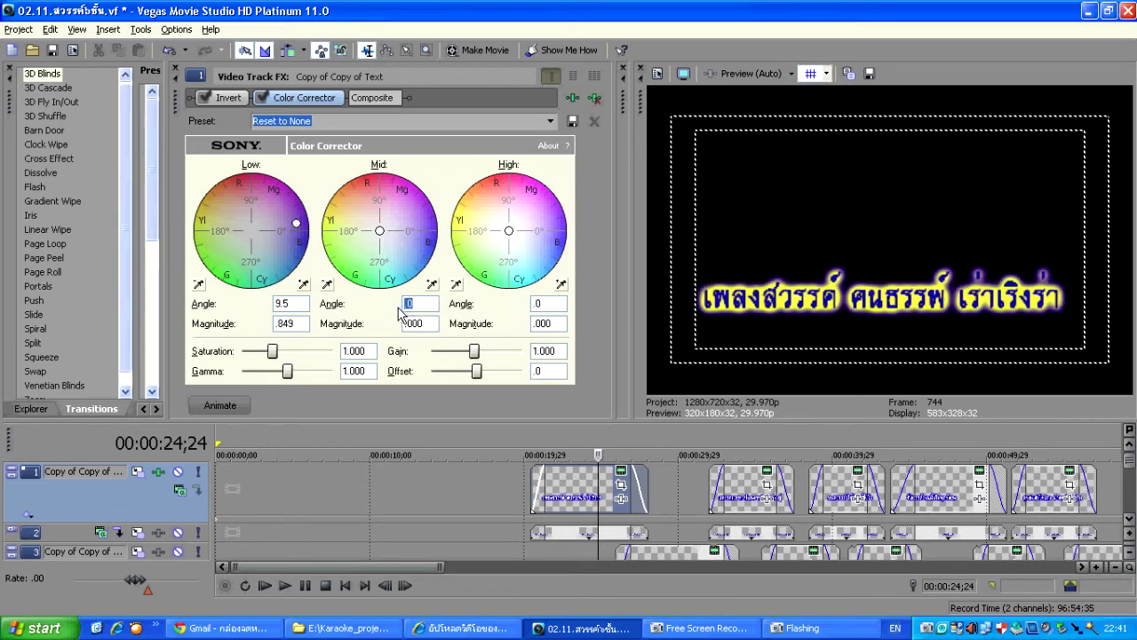
{"action": "type", "text": "169.5"}
{"action": "left_click", "coordinate": [426, 327]}
{"action": "left_click_drag", "start_coordinate": [427, 327], "coordinate": [390, 325]}
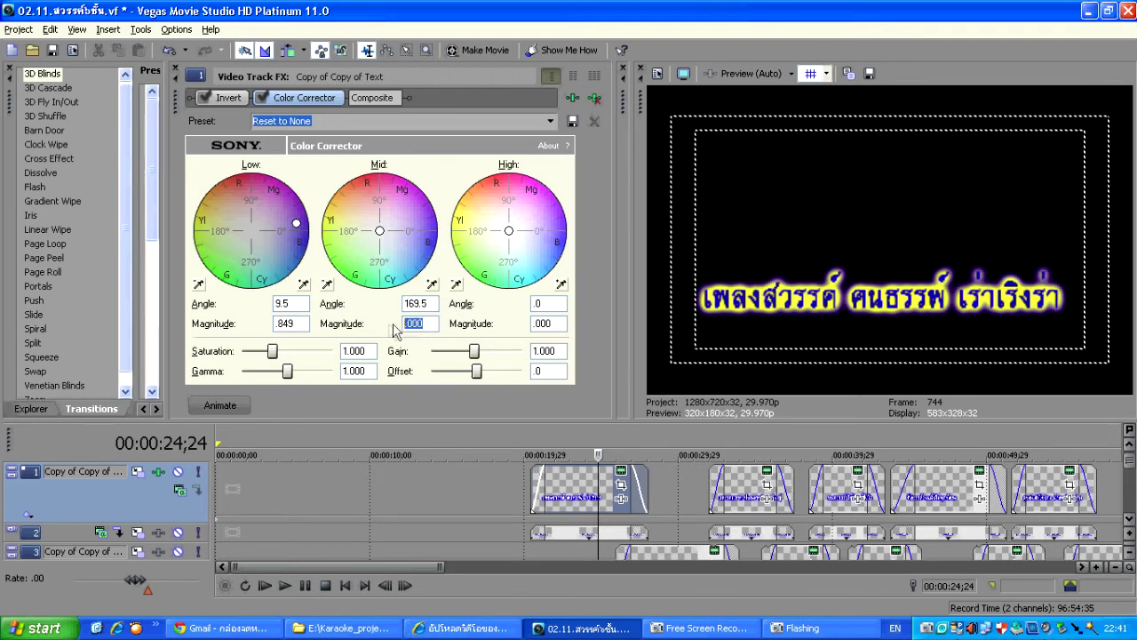
{"action": "type", "text": "1"}
{"action": "key", "text": "Return"}
Step: Set track 1's High color wheel to angle 244.9 and magnitude .957
{"action": "left_click_drag", "start_coordinate": [557, 307], "coordinate": [511, 309]}
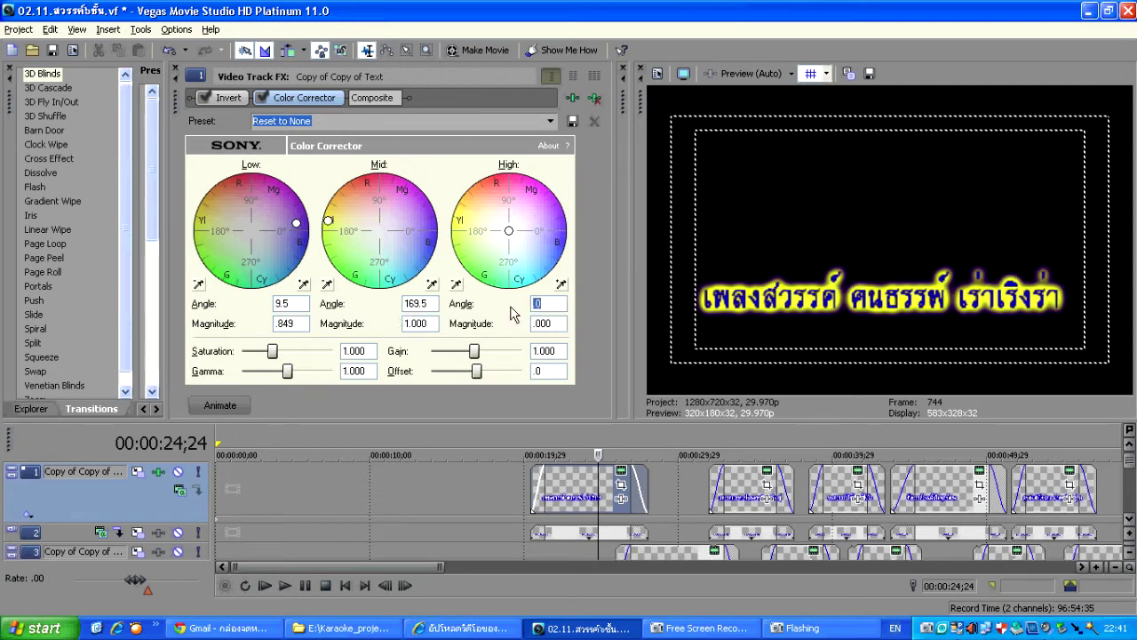
{"action": "type", "text": "244.9"}
{"action": "left_click_drag", "start_coordinate": [524, 325], "coordinate": [561, 327]}
{"action": "key", "text": "Return"}
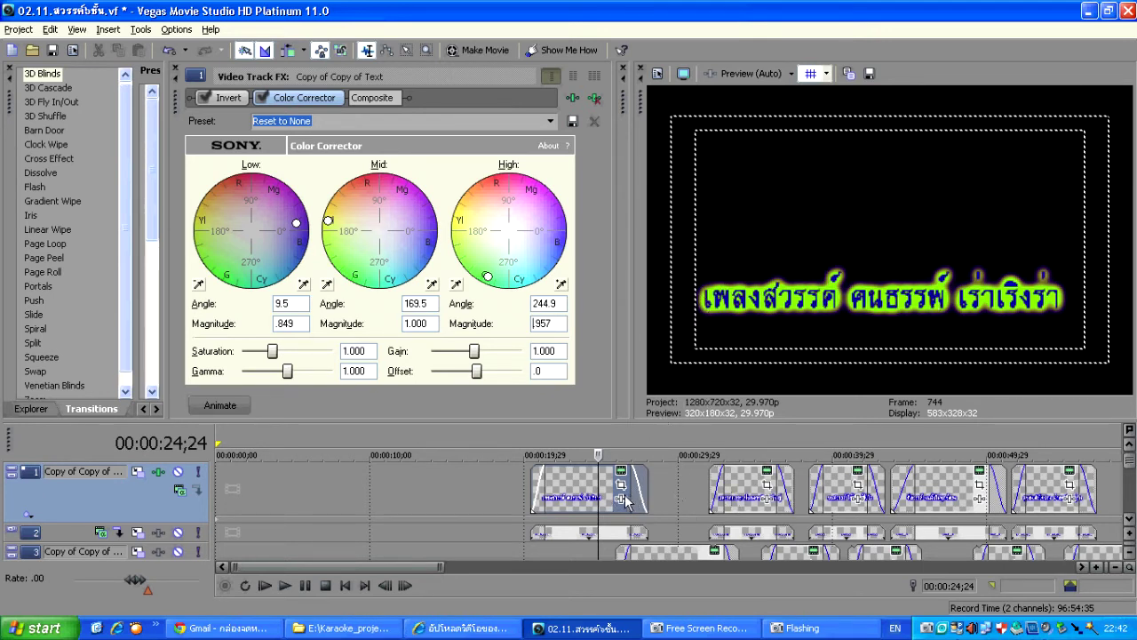
Step: Select the first lyric event on track 3 and add the Sony Invert effect to that track with a blend amount of 1.000
{"action": "left_click_drag", "start_coordinate": [1130, 459], "coordinate": [1132, 498]}
{"action": "left_click", "coordinate": [660, 488]}
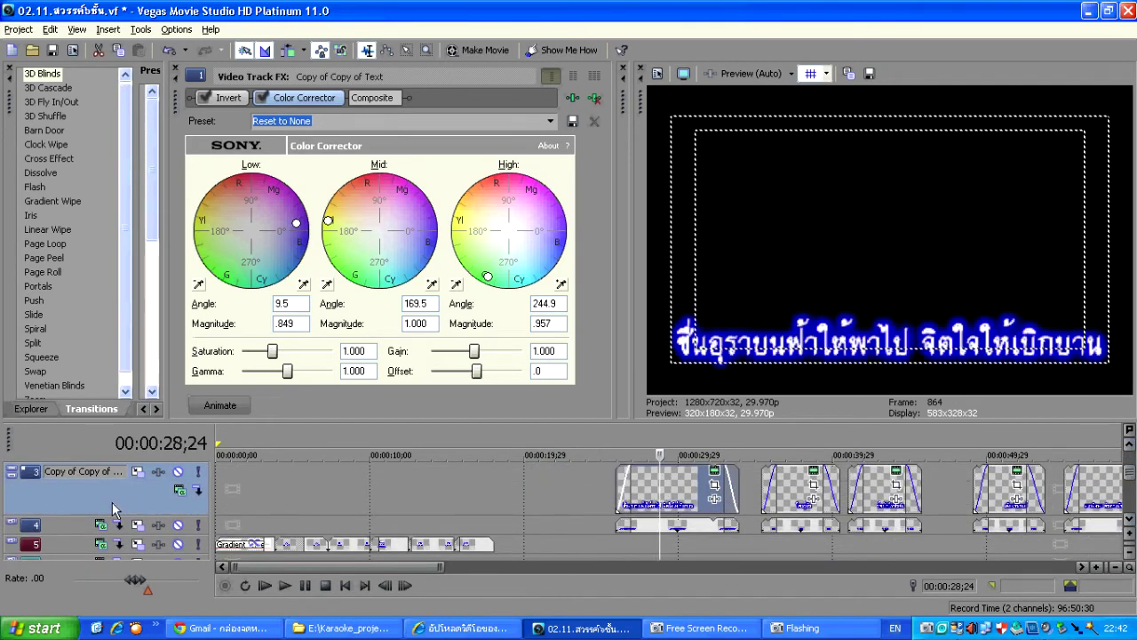
{"action": "left_click", "coordinate": [179, 489]}
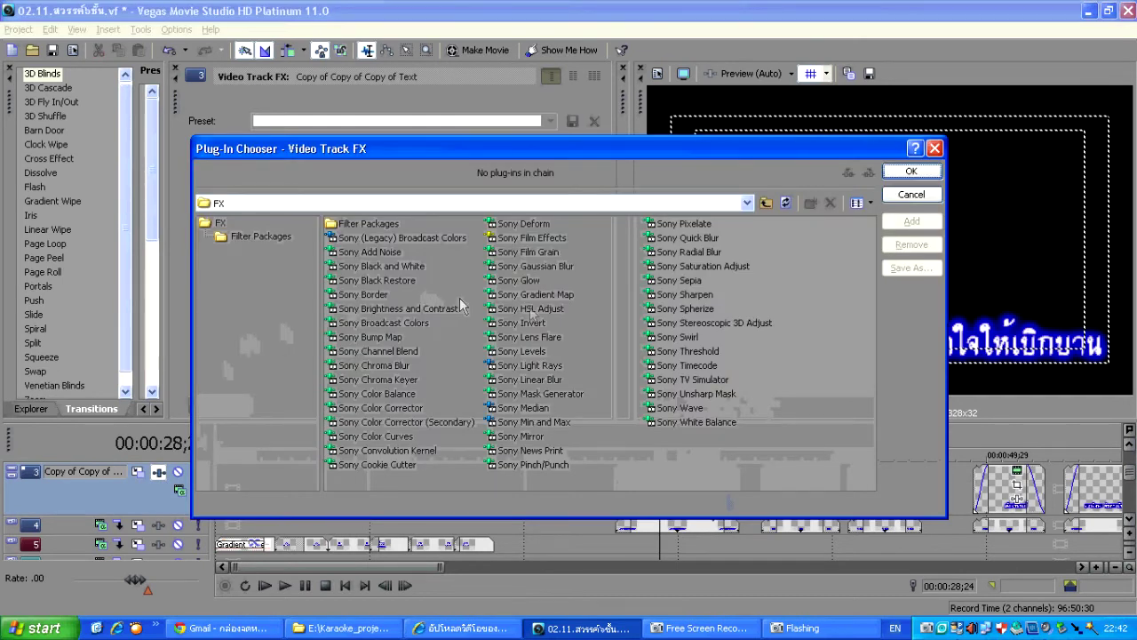
{"action": "left_click", "coordinate": [537, 323]}
{"action": "left_click", "coordinate": [912, 221]}
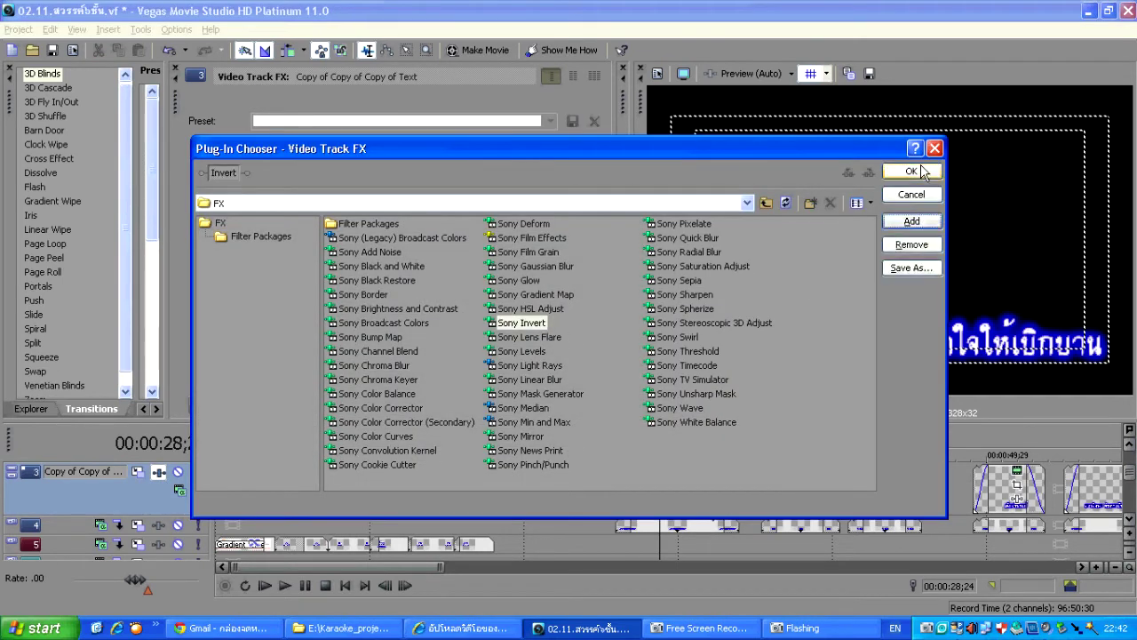
{"action": "left_click", "coordinate": [912, 172]}
{"action": "left_click_drag", "start_coordinate": [265, 174], "coordinate": [395, 174]}
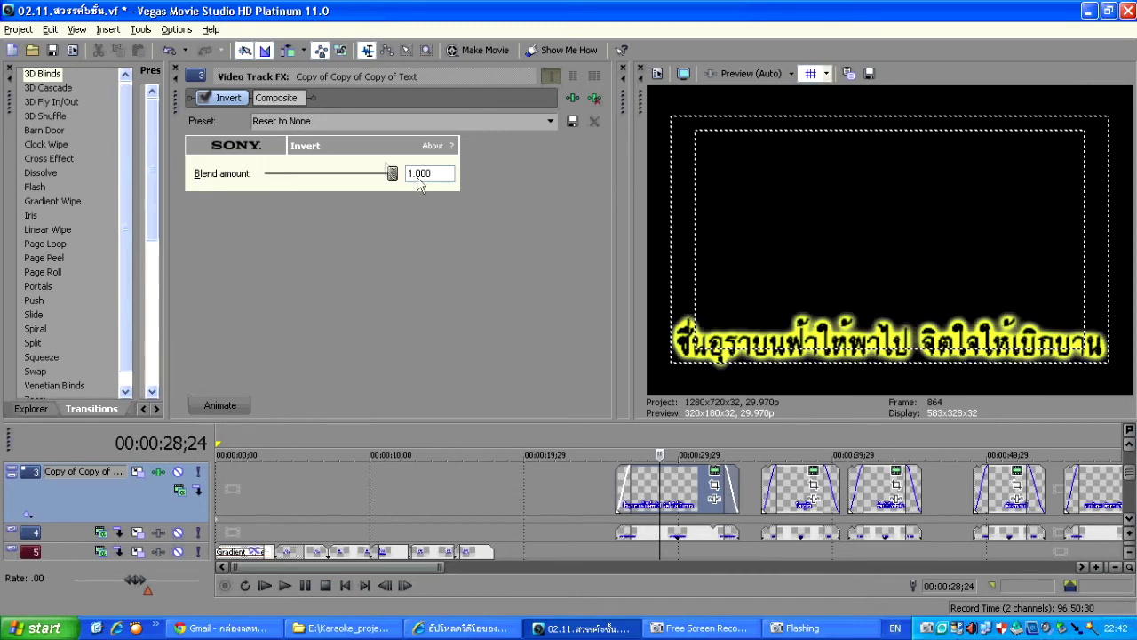
Step: Add the Sony Color Corrector effect after Invert on track 3
{"action": "left_click", "coordinate": [573, 99]}
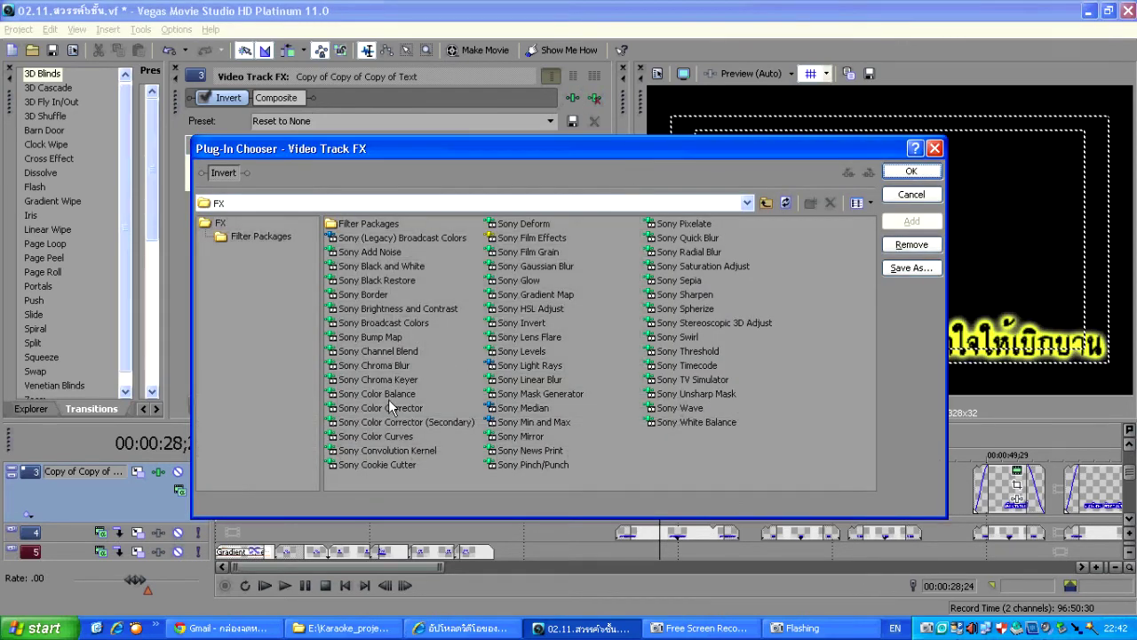
{"action": "left_click", "coordinate": [391, 409]}
{"action": "left_click", "coordinate": [912, 221]}
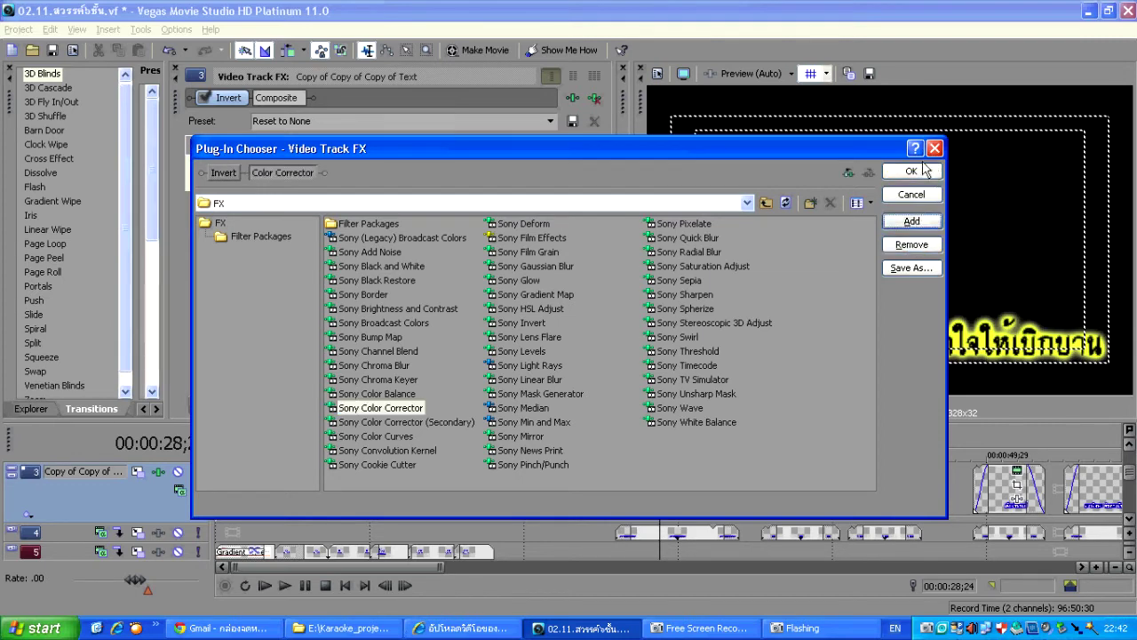
{"action": "left_click", "coordinate": [922, 170]}
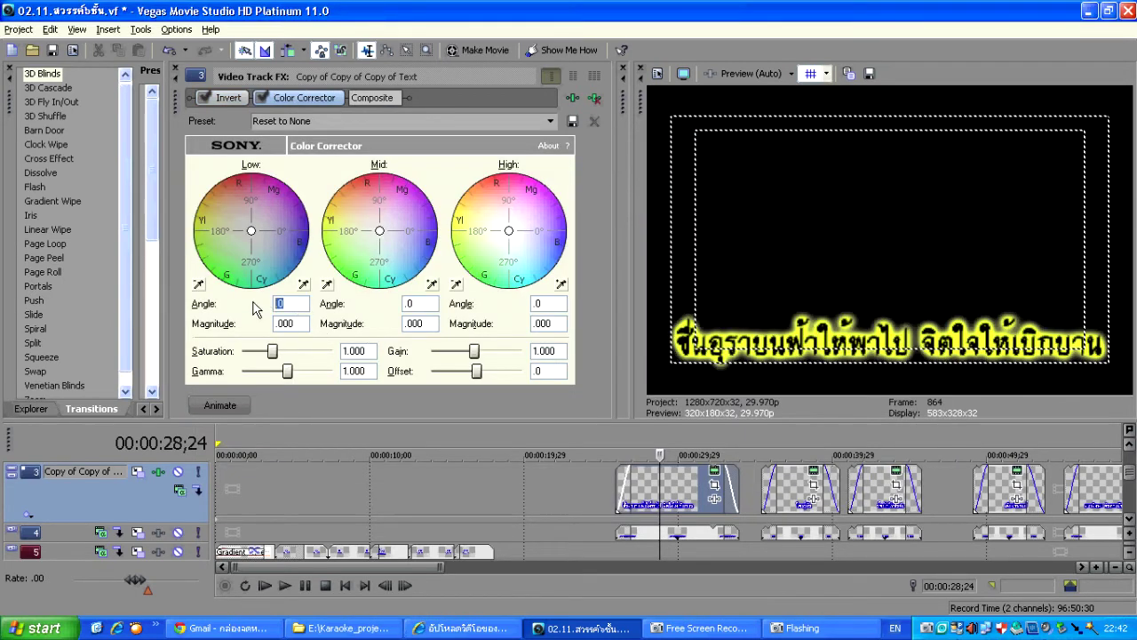
Step: Set track 3's Low color wheel to angle 9.5 and magnitude .849
{"action": "type", "text": "9.5"}
{"action": "key", "text": "Tab"}
{"action": "type", "text": ".849"}
Step: Set track 3's Mid color wheel to angle 169.5 and magnitude 1.000
{"action": "left_click", "coordinate": [418, 305]}
{"action": "double_click", "coordinate": [422, 305]}
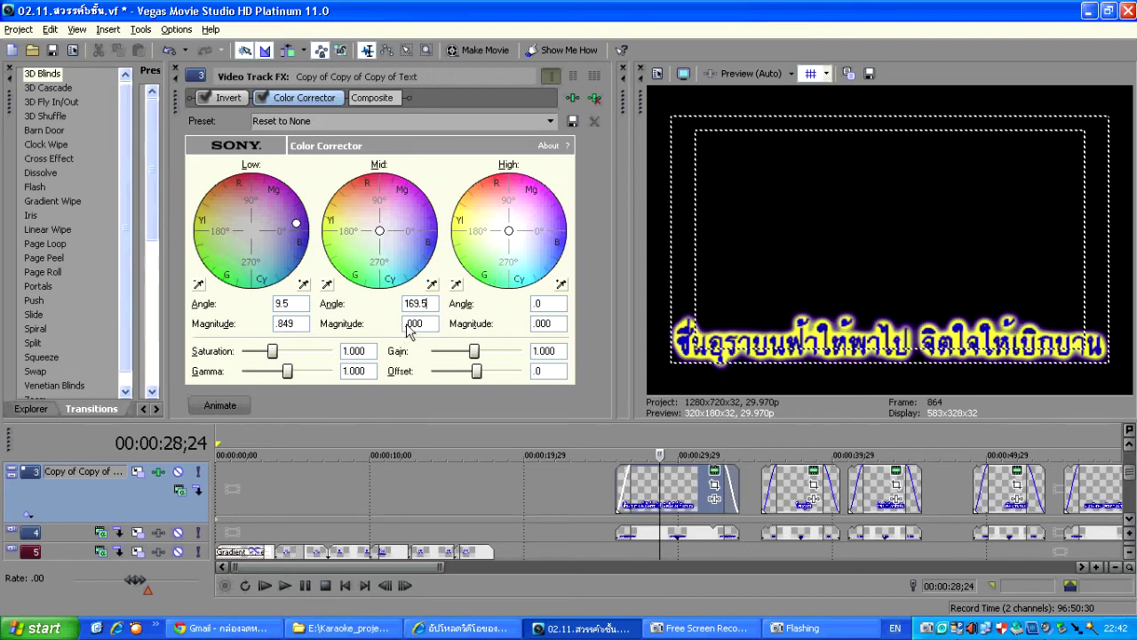
{"action": "double_click", "coordinate": [411, 325]}
{"action": "type", "text": "1.0"}
Step: Set track 3's High color wheel to angle 244.9 and magnitude .957
{"action": "double_click", "coordinate": [536, 304]}
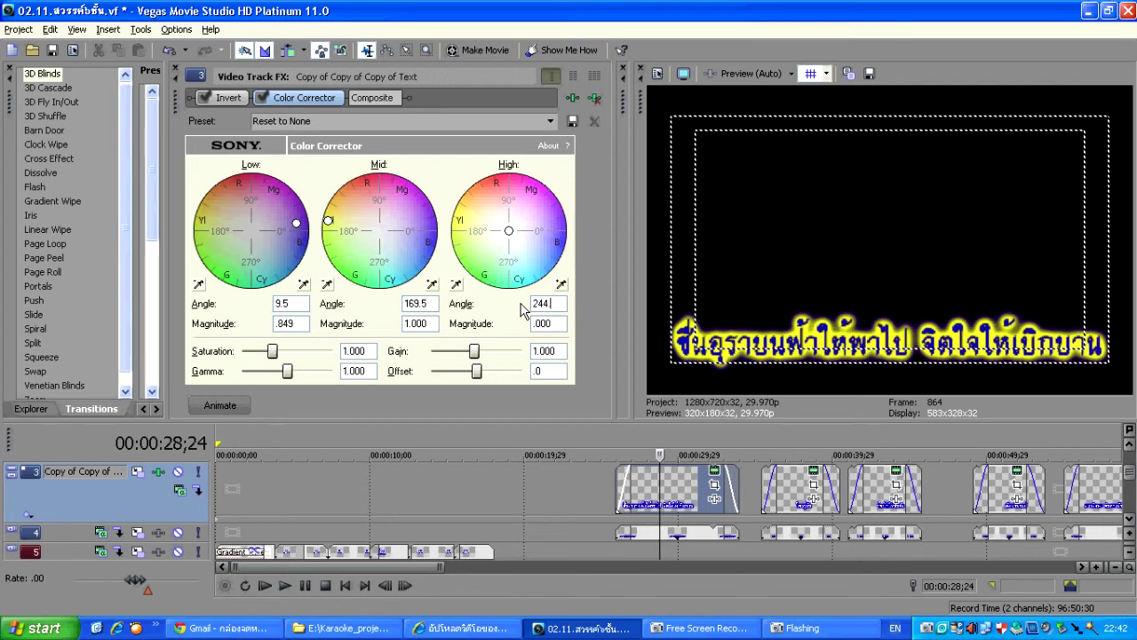
{"action": "double_click", "coordinate": [555, 327]}
{"action": "key", "text": "Return"}
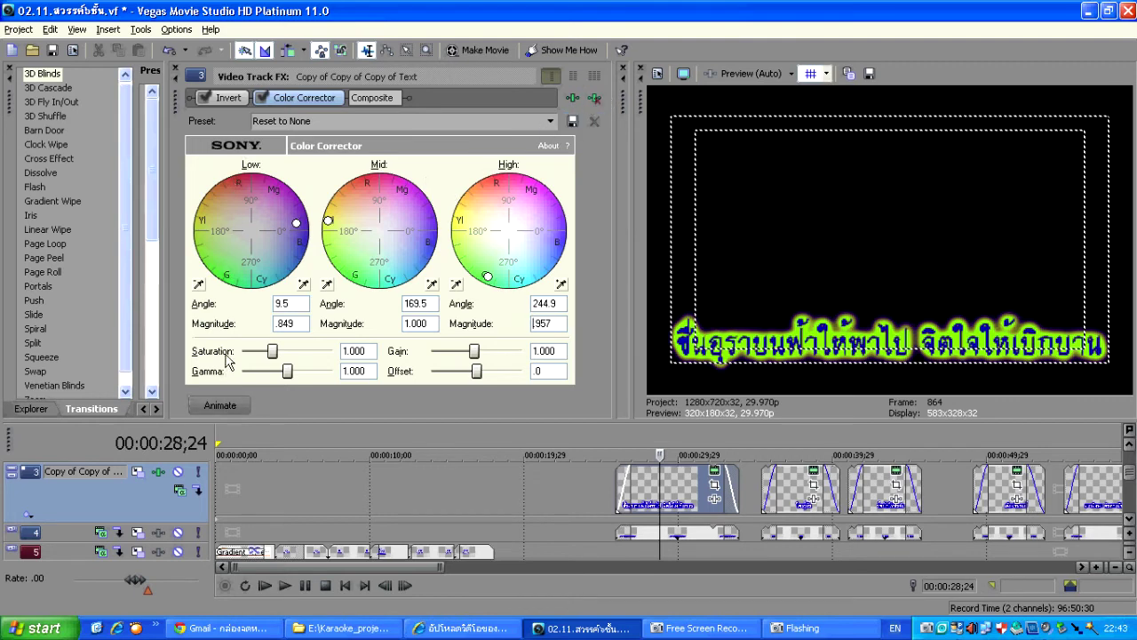
Step: Enlarge the timeline area and compare the first lyric events of tracks 3 and 1 in the preview
{"action": "left_click", "coordinate": [250, 490]}
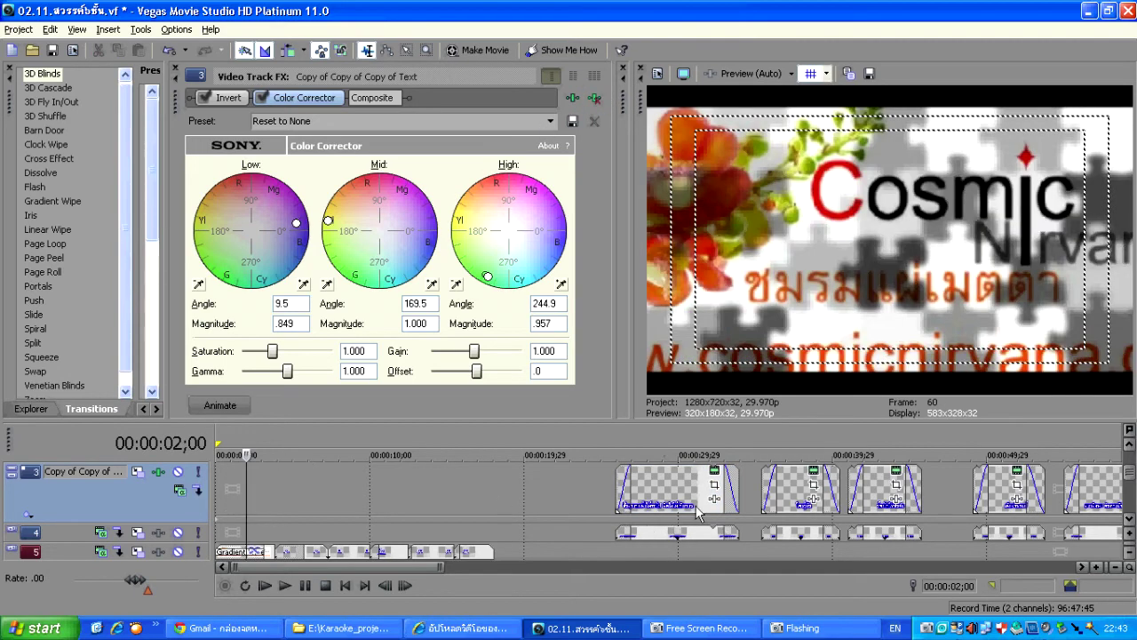
{"action": "left_click", "coordinate": [667, 531]}
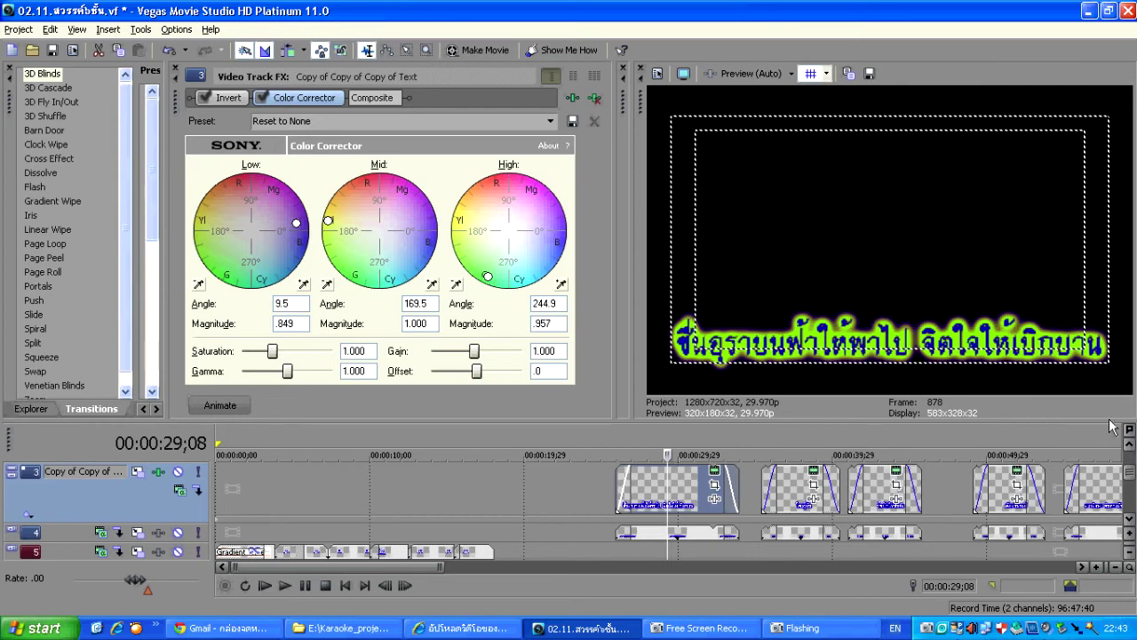
{"action": "left_click_drag", "start_coordinate": [699, 420], "coordinate": [700, 346]}
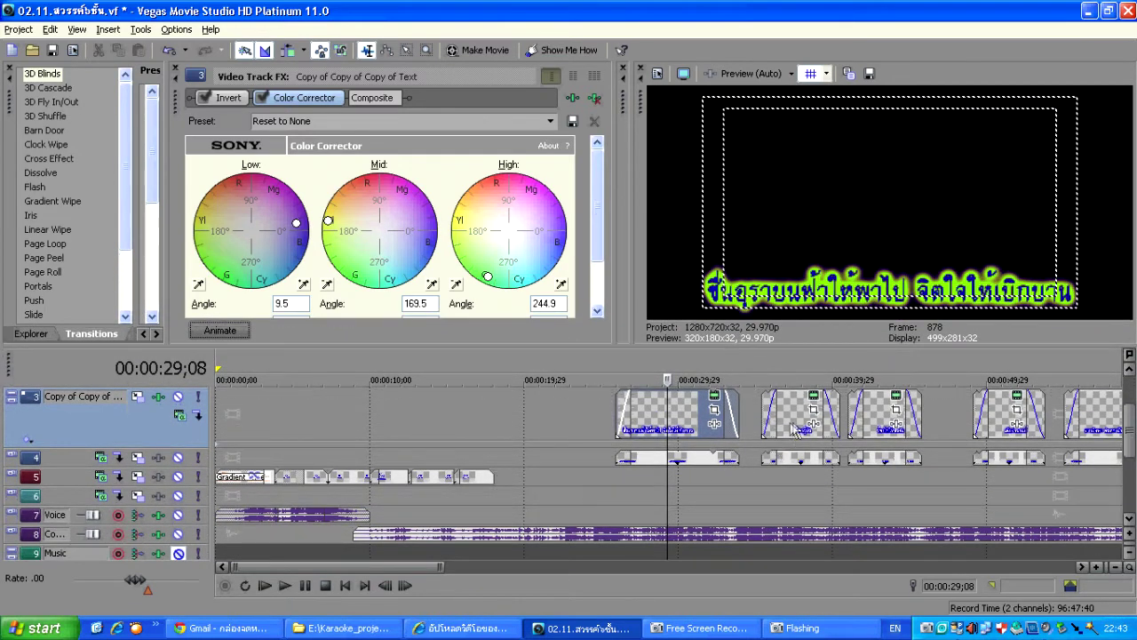
{"action": "scroll", "coordinate": [1130, 426], "scroll_direction": "up", "scroll_amount": 2}
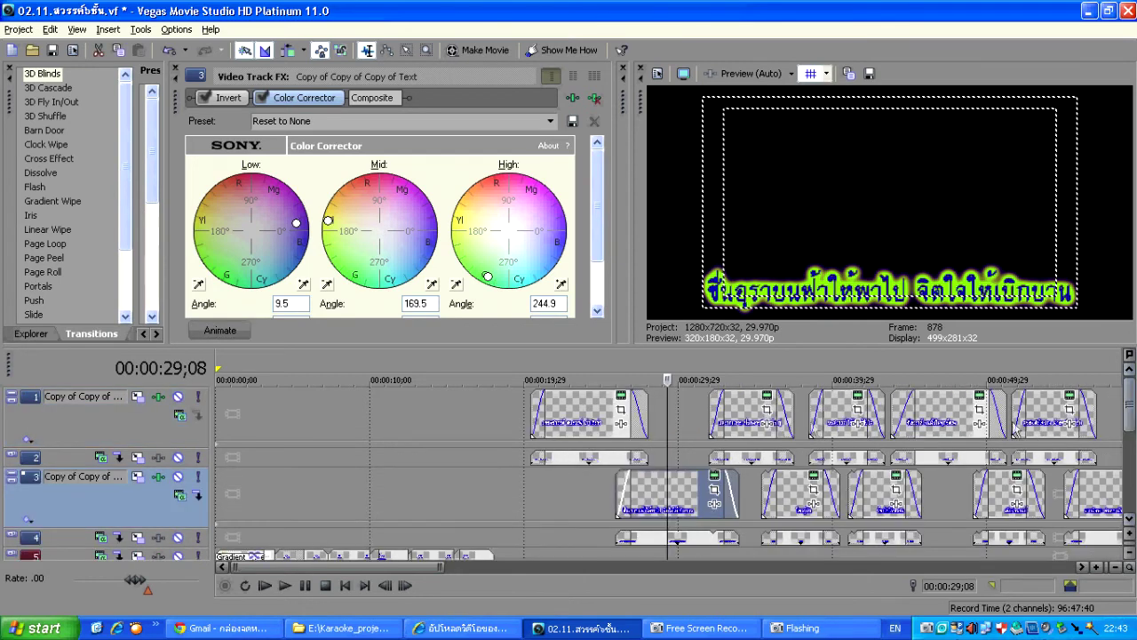
{"action": "left_click", "coordinate": [583, 416]}
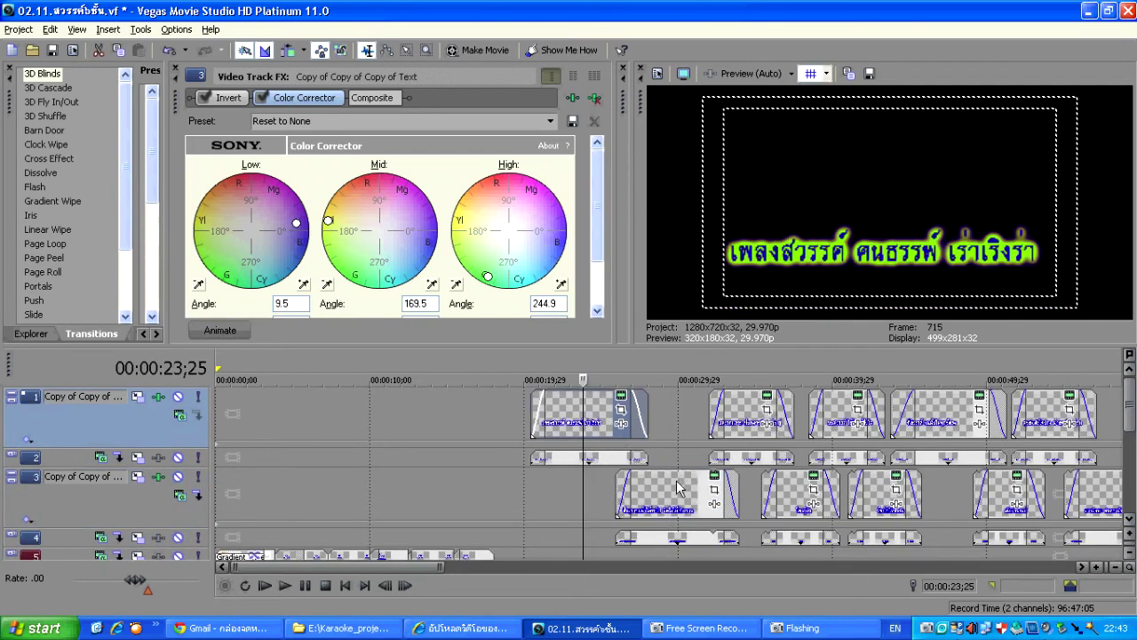
{"action": "left_click", "coordinate": [679, 482]}
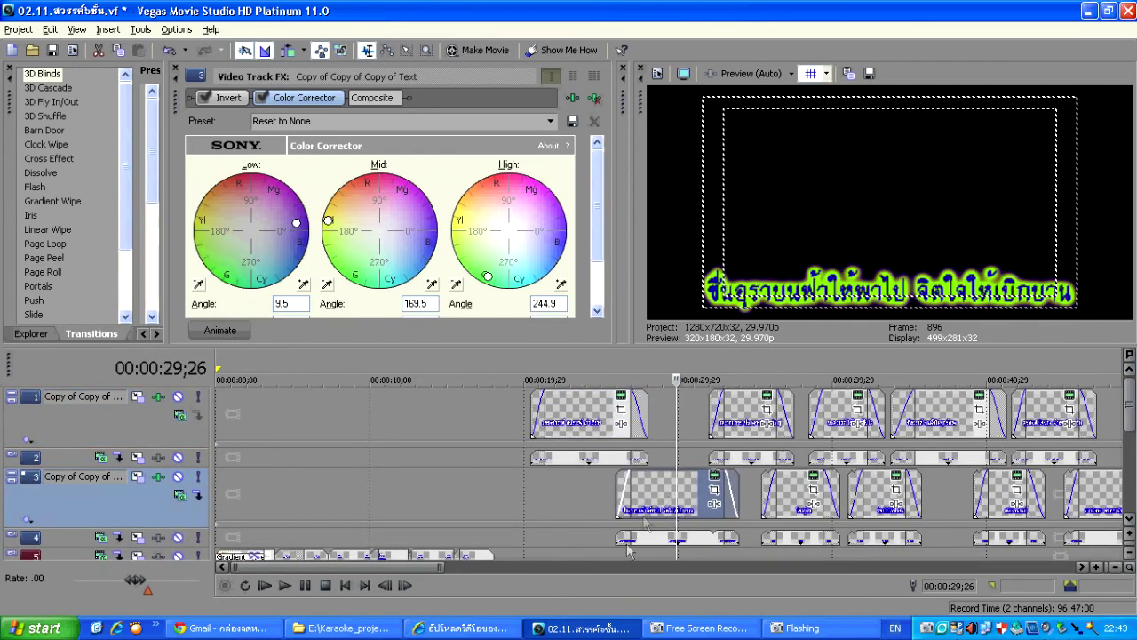
Step: Switch to the file manager and open the project 02.08.มกุฏพันธนเจดีย์.vf from Karaoke_project's Vegasfiles folder
{"action": "left_click", "coordinate": [346, 628]}
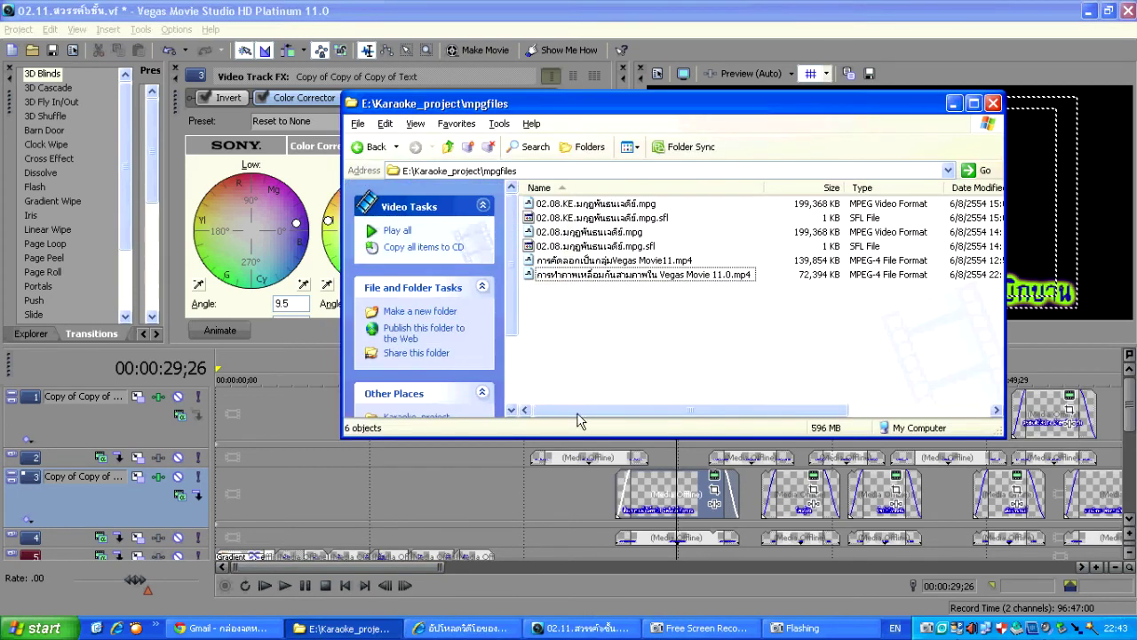
{"action": "left_click", "coordinate": [371, 147]}
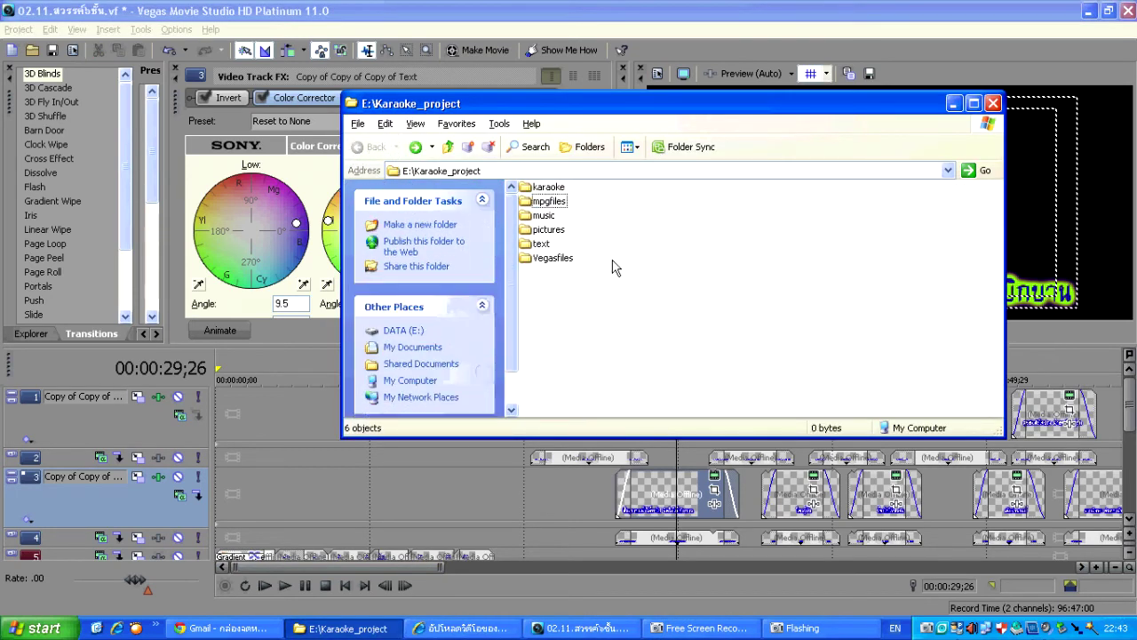
{"action": "double_click", "coordinate": [550, 260]}
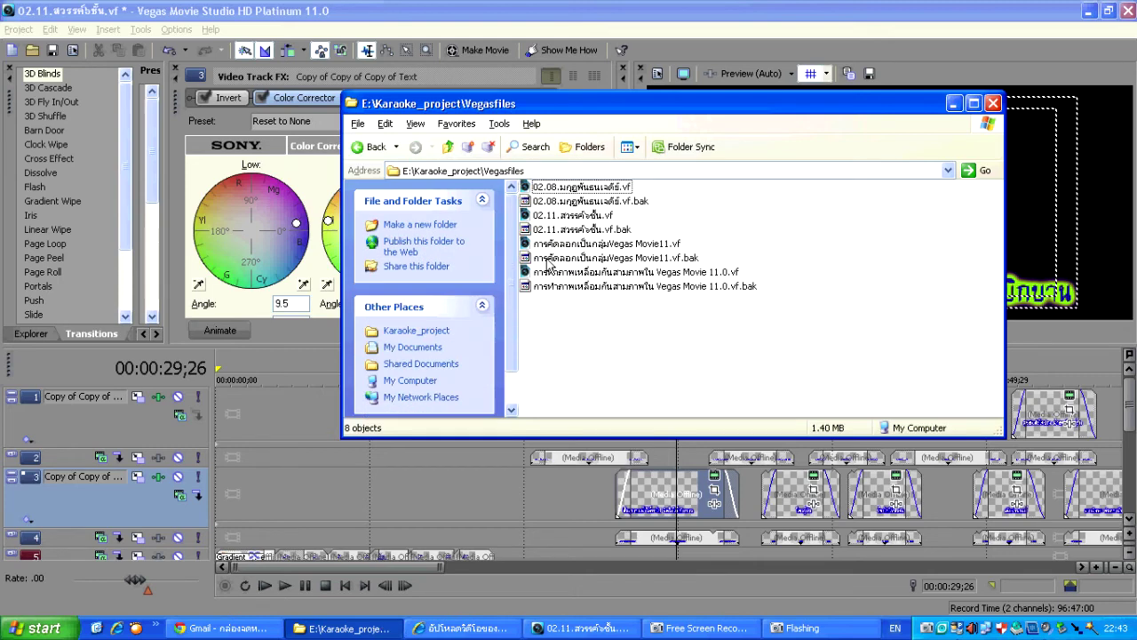
{"action": "double_click", "coordinate": [578, 188]}
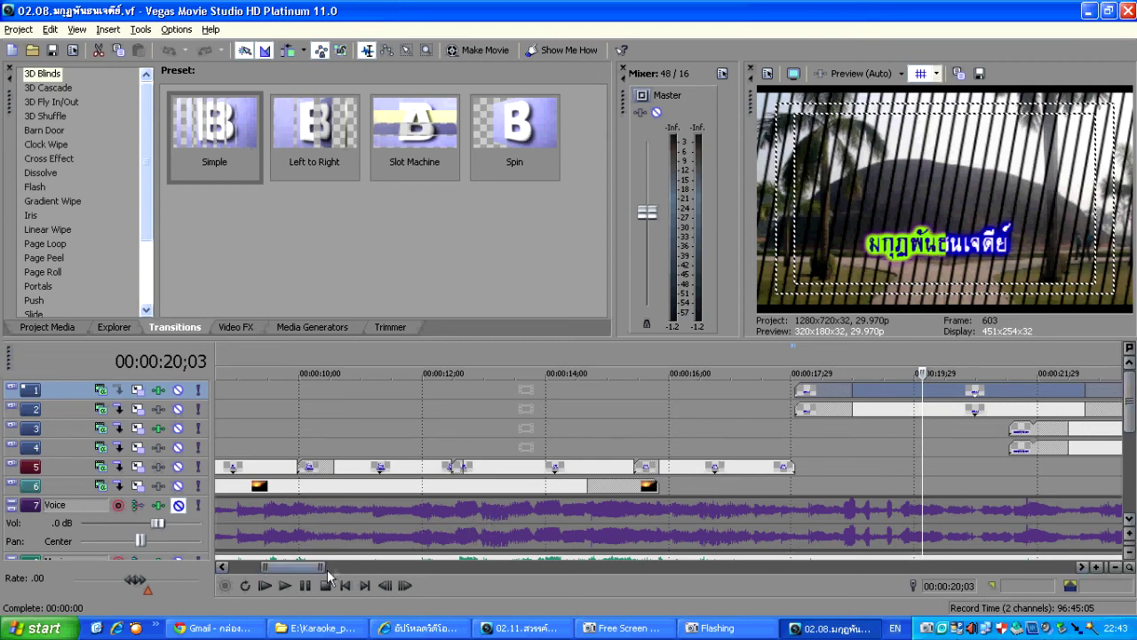
Step: Expand track 1 in the opened project and place the playhead within its lyric event to examine the text colors in the preview
{"action": "scroll", "coordinate": [340, 570], "scroll_direction": "right", "scroll_amount": 5}
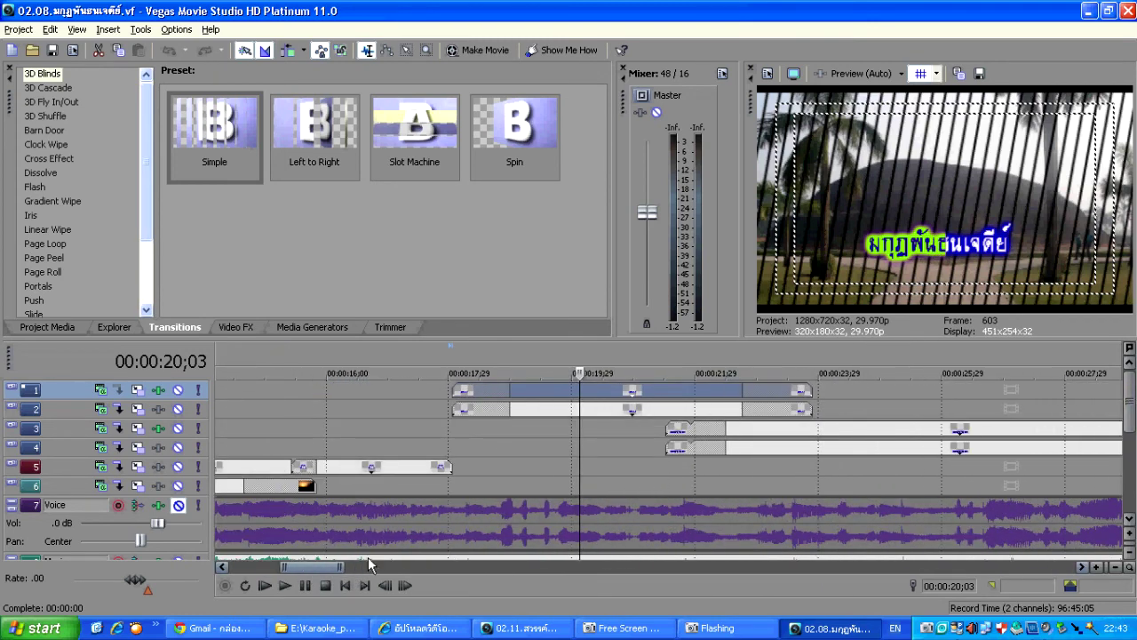
{"action": "left_click_drag", "start_coordinate": [881, 338], "coordinate": [882, 363]}
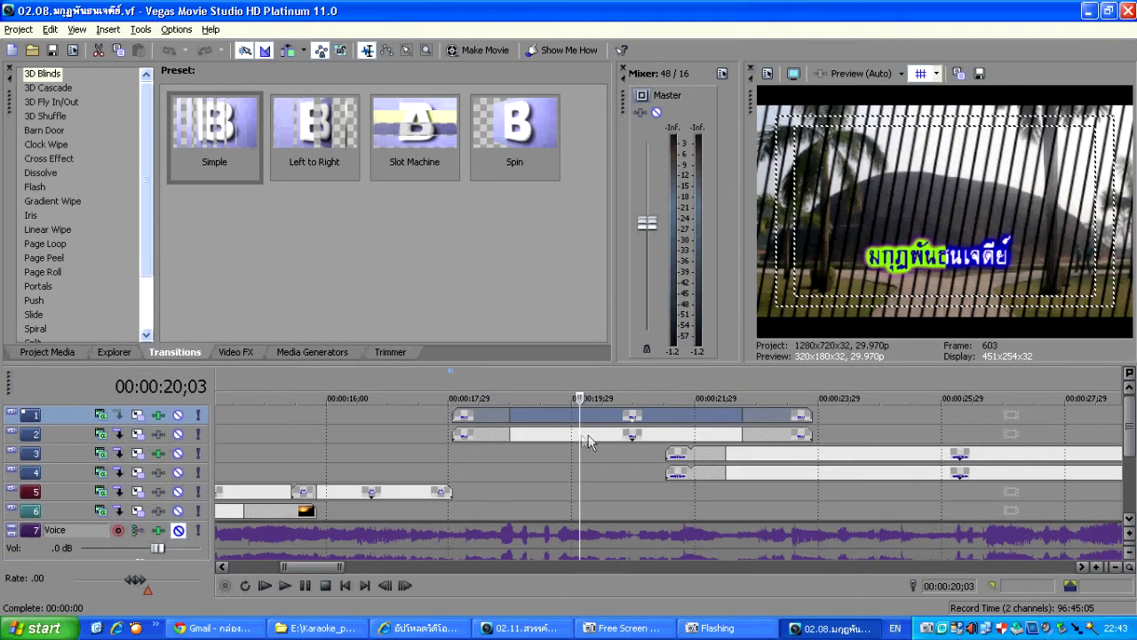
{"action": "left_click", "coordinate": [11, 414]}
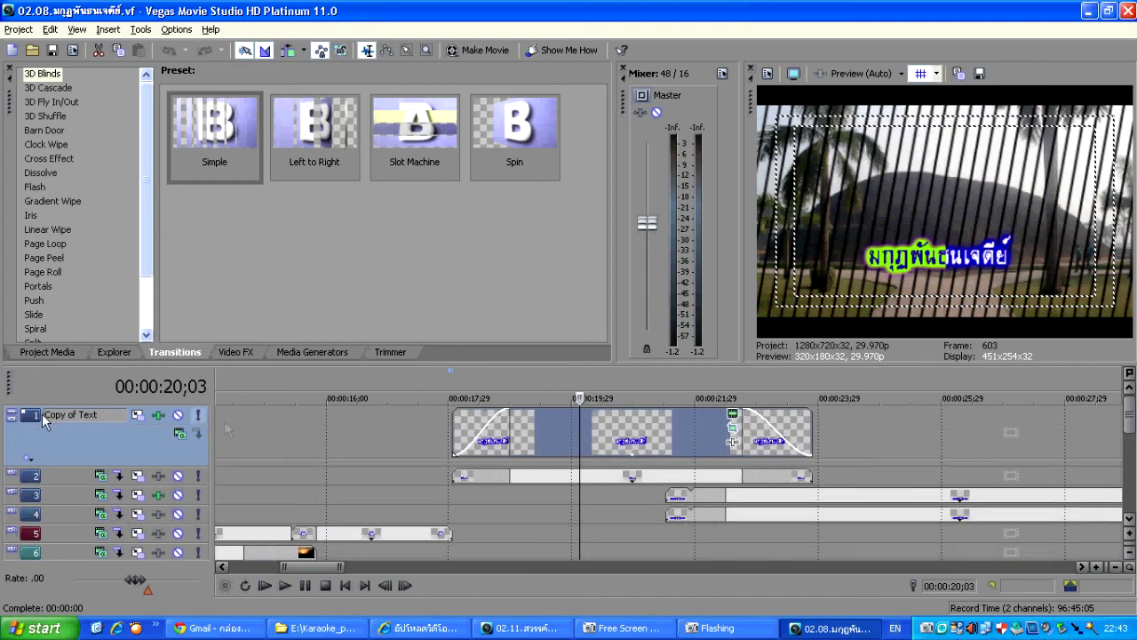
{"action": "left_click", "coordinate": [567, 437]}
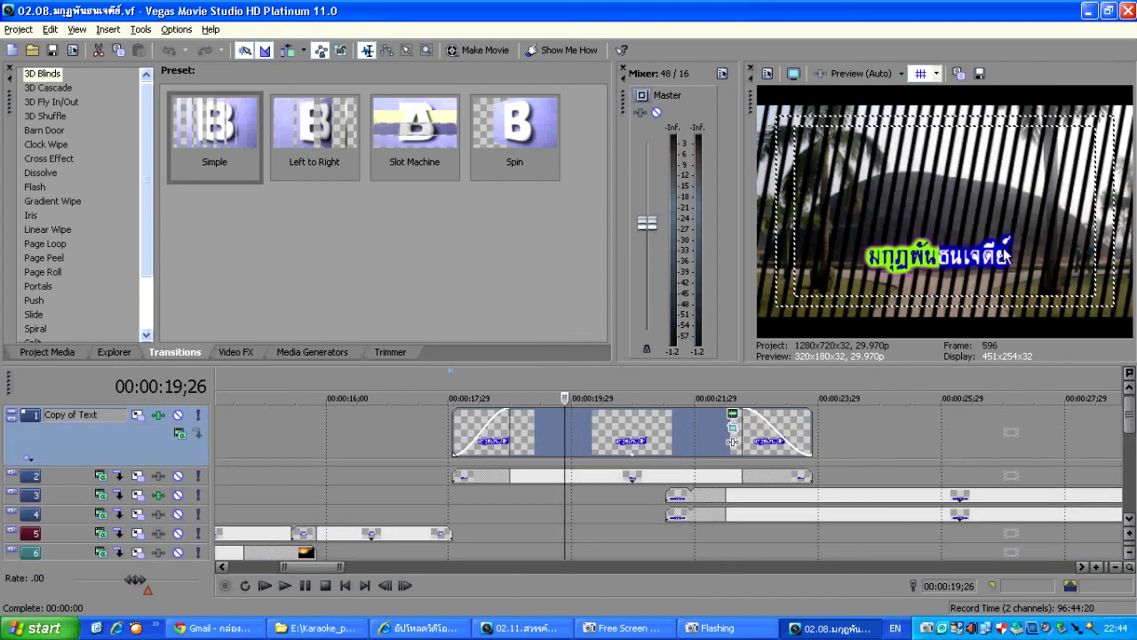